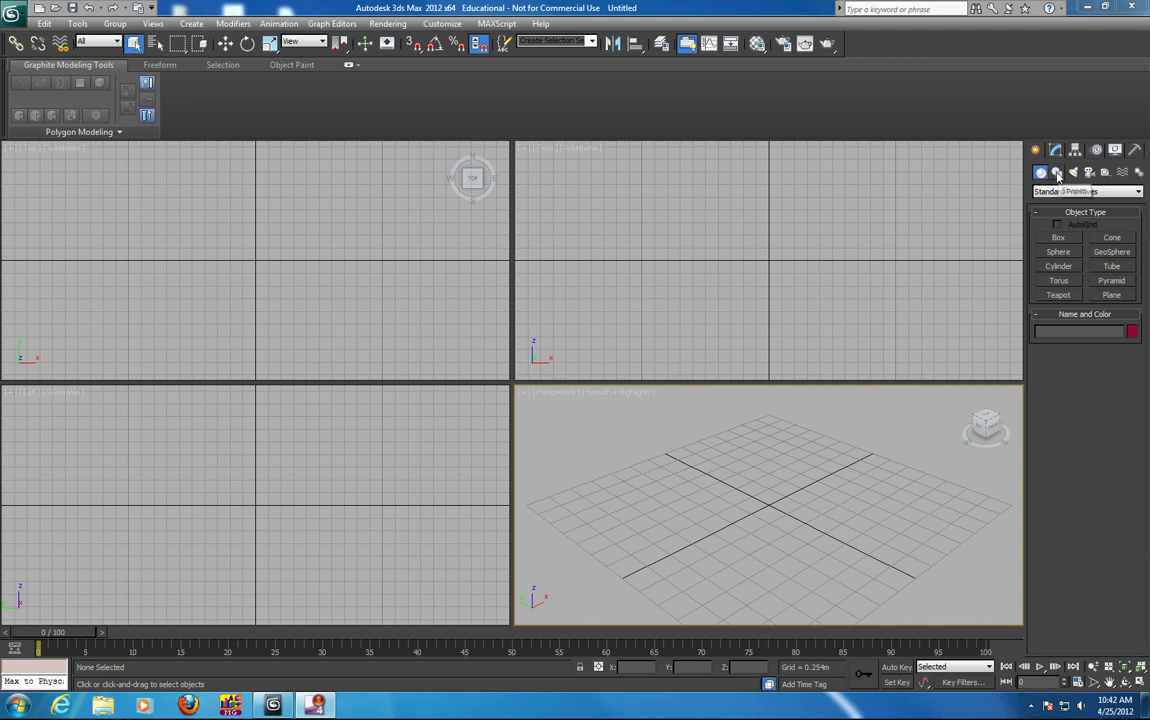
- Maximize the Front viewport and draw a plane across it
left_click(896, 262)
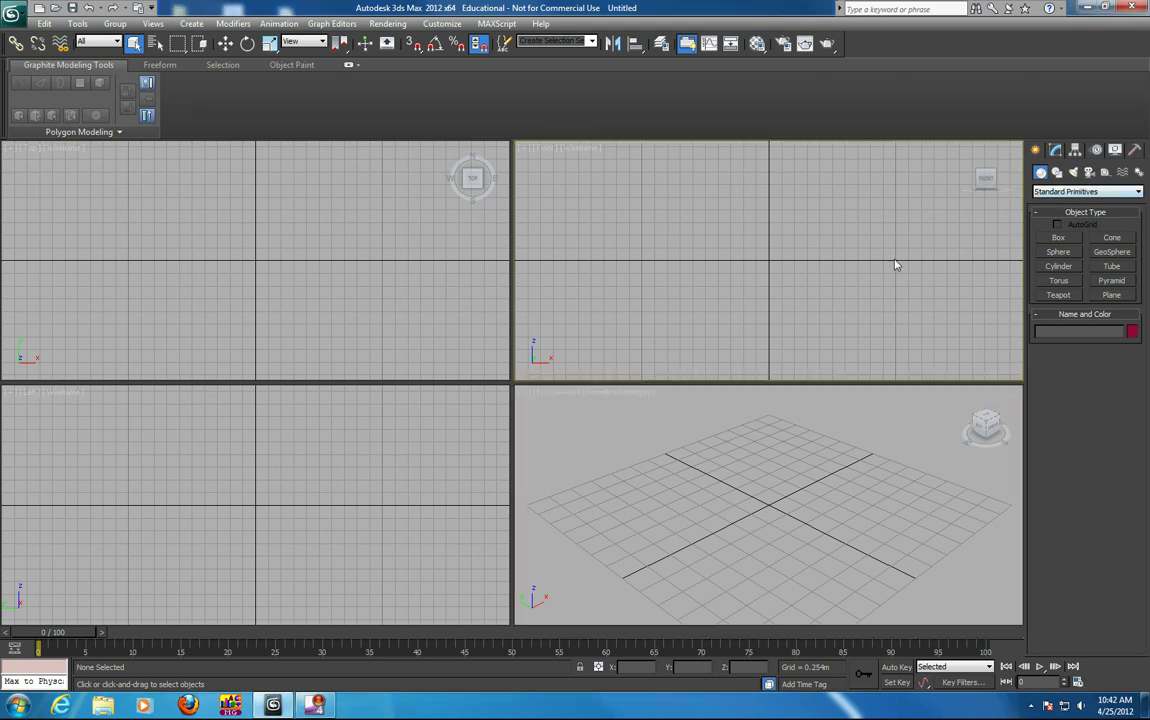
left_click(1140, 681)
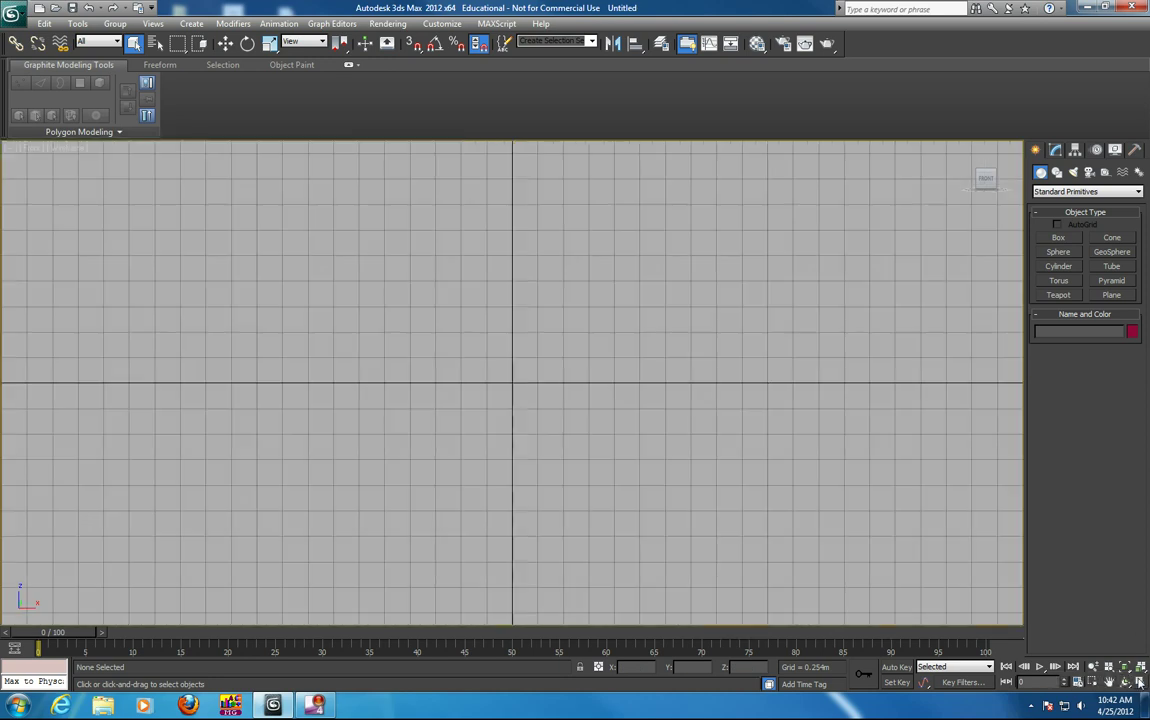
left_click(1112, 295)
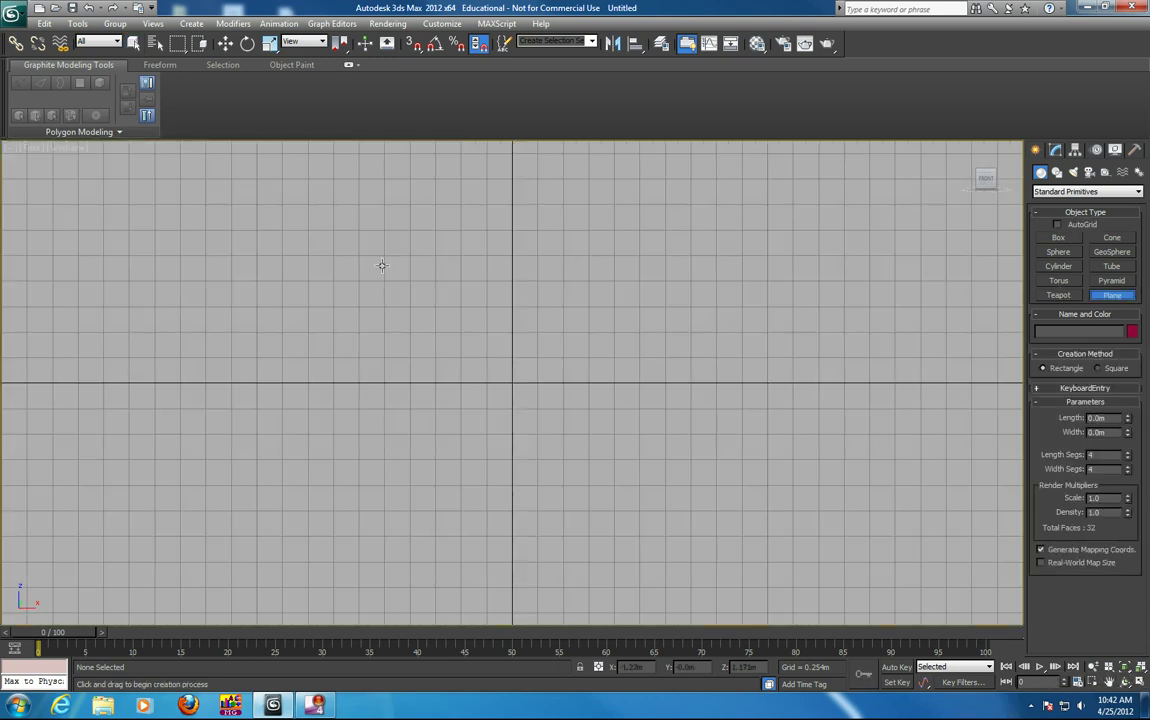
left_click_drag(151, 162, 866, 598)
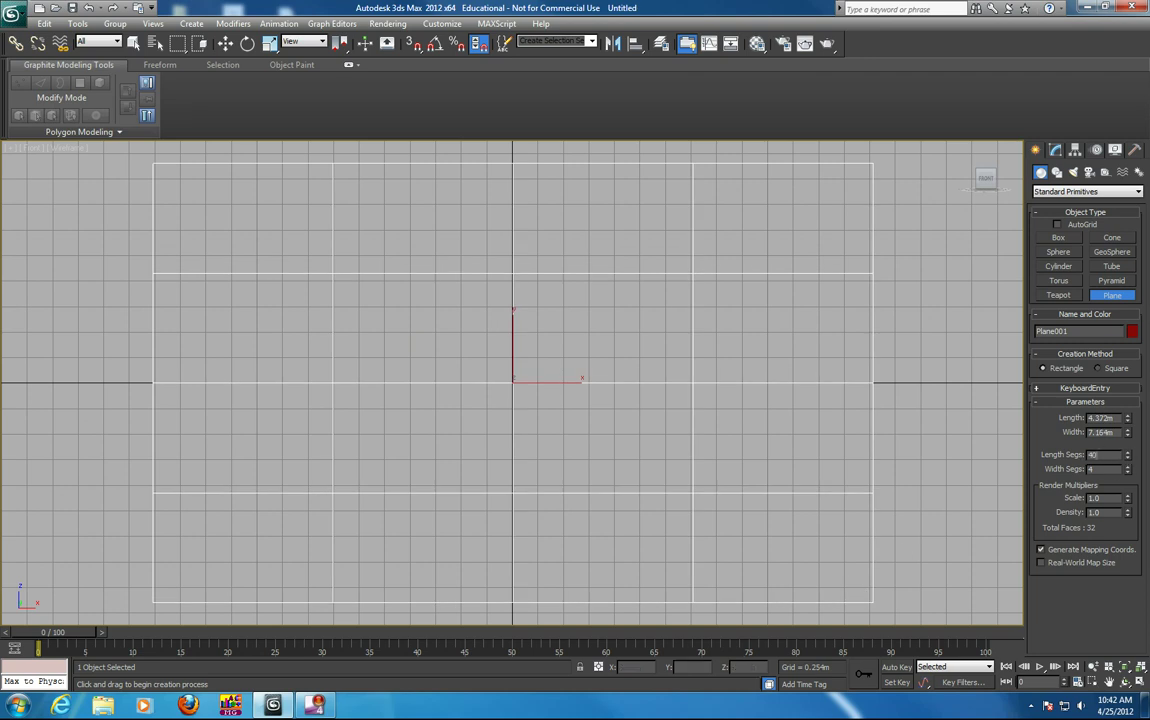
- Give the plane 40 length and 40 width segments, then bring up the spline shape types
key("Tab")
type("40")
key("Tab")
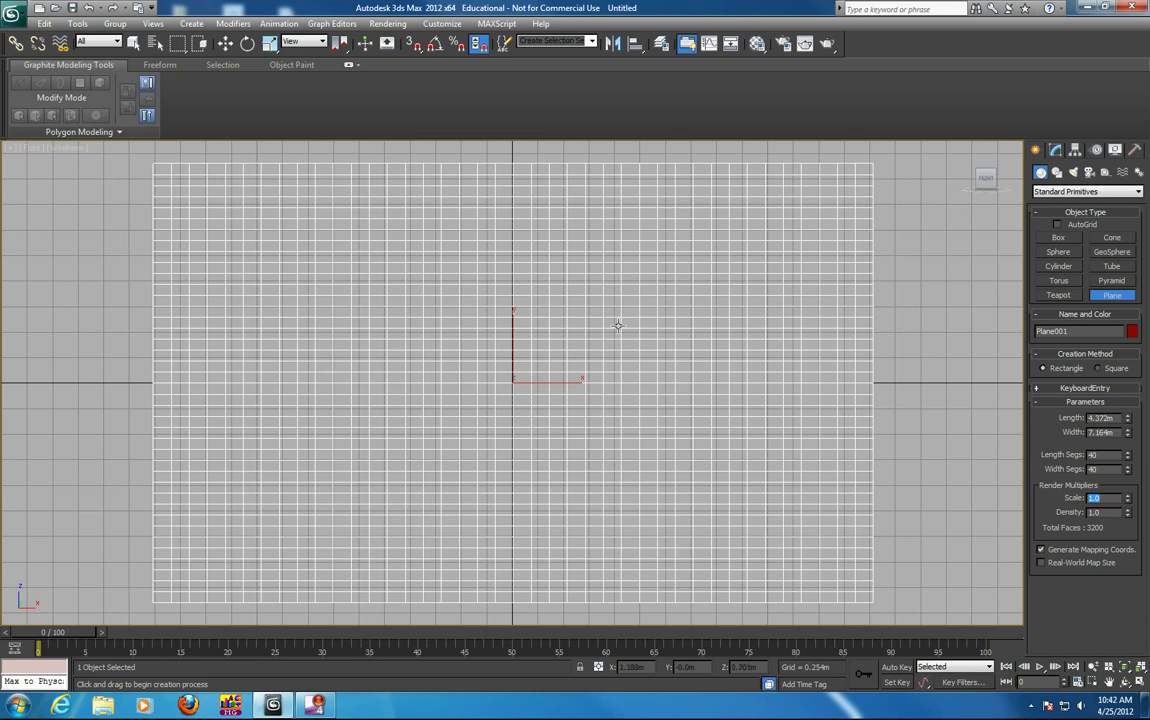
scroll(562, 316, "down", 4)
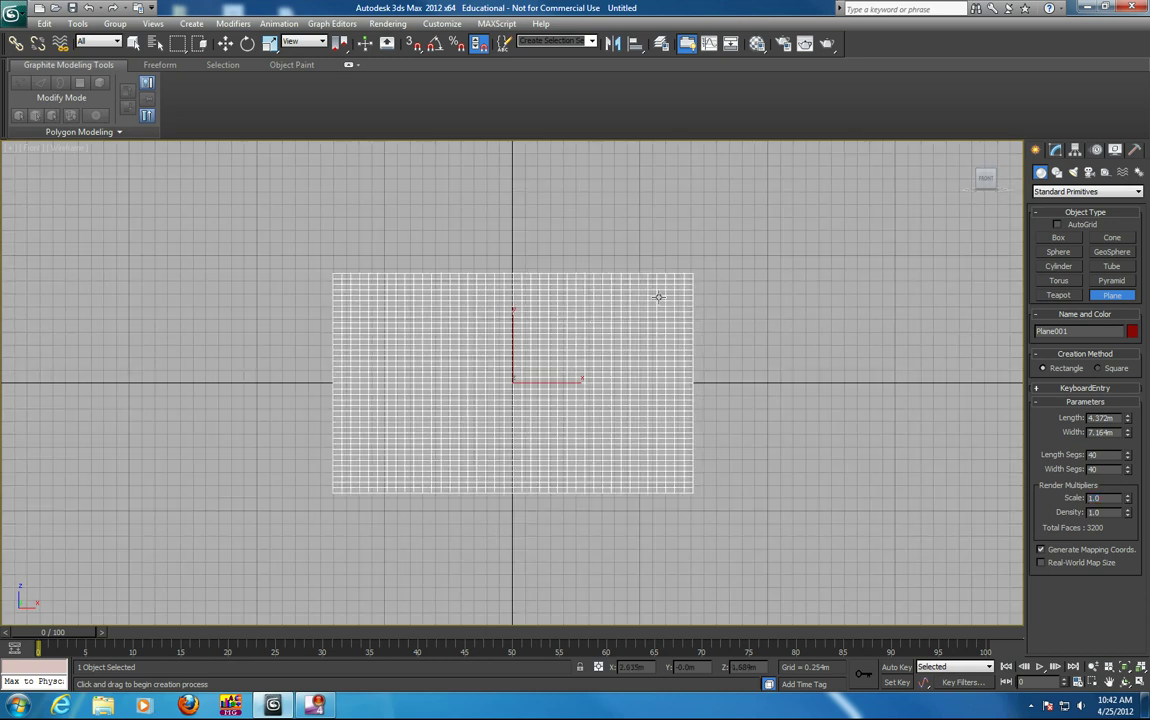
left_click(1057, 173)
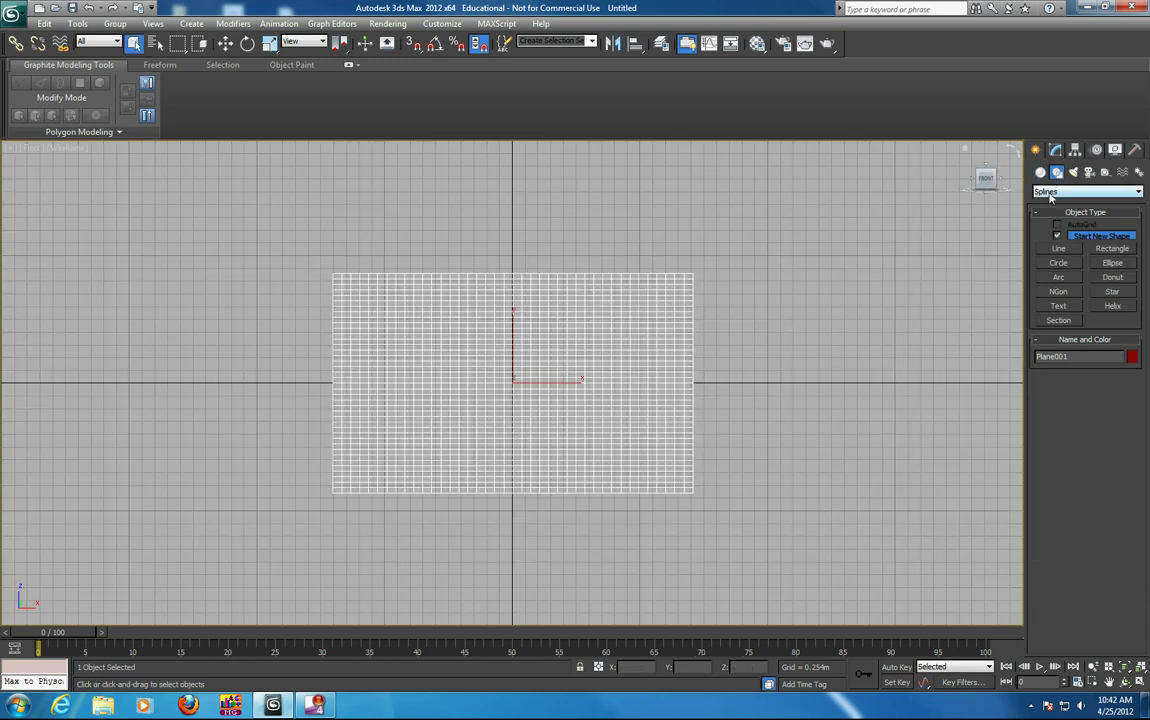
- Draw a stepped line from left of the plane, ending in a vertical stroke at its top edge
left_click(1066, 250)
left_click(301, 381)
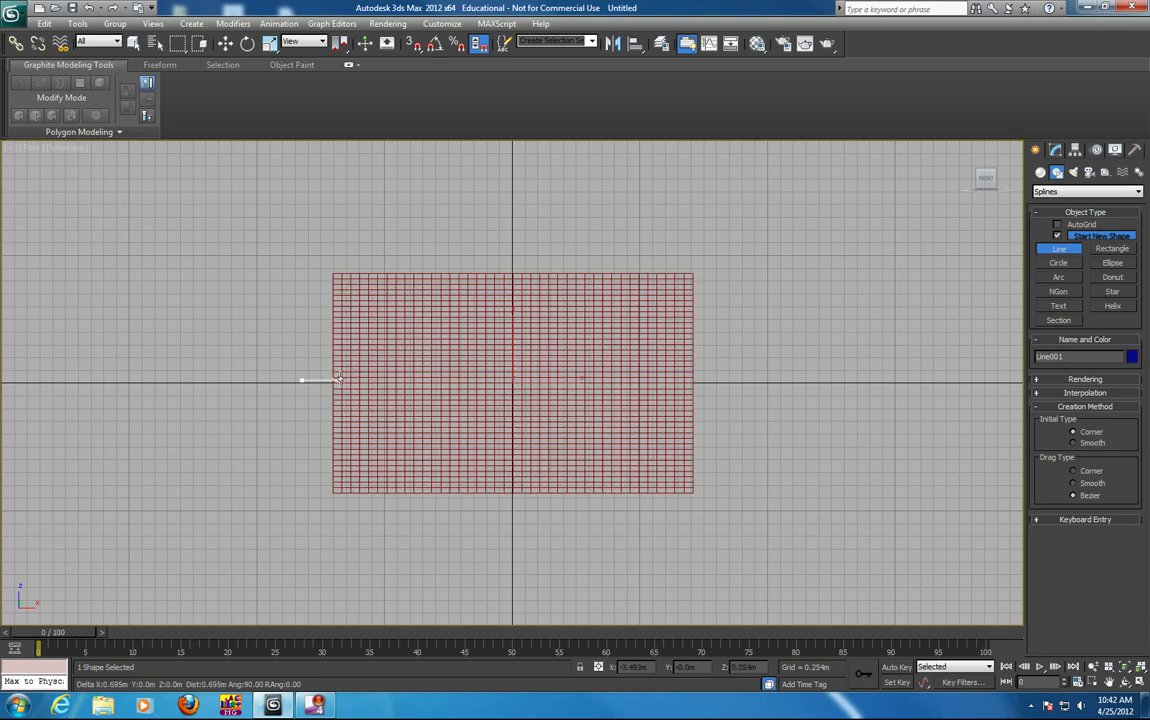
left_click(393, 381)
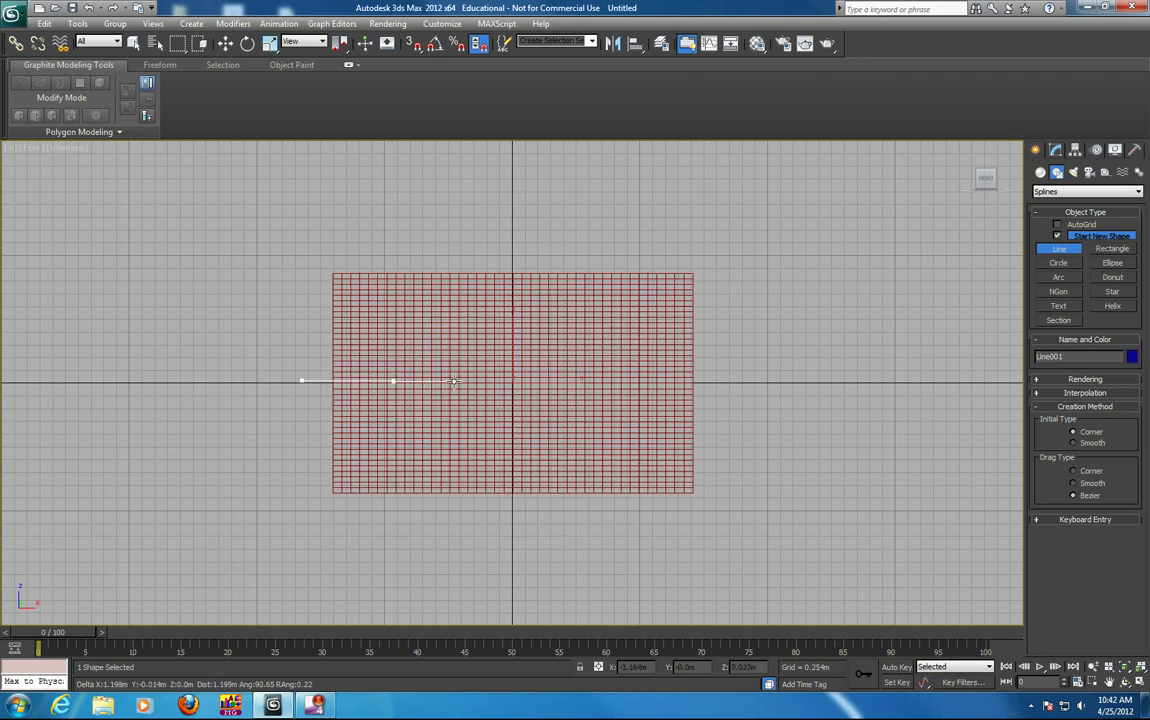
left_click(454, 382)
left_click(531, 343)
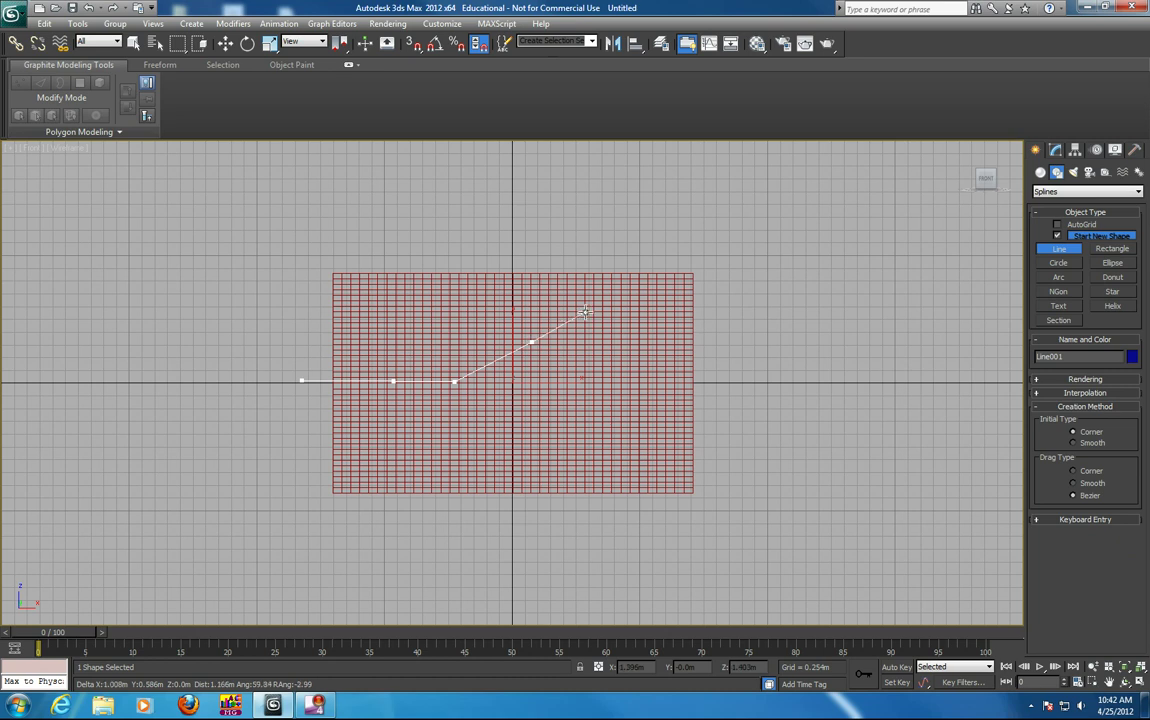
left_click(595, 340)
left_click(635, 319)
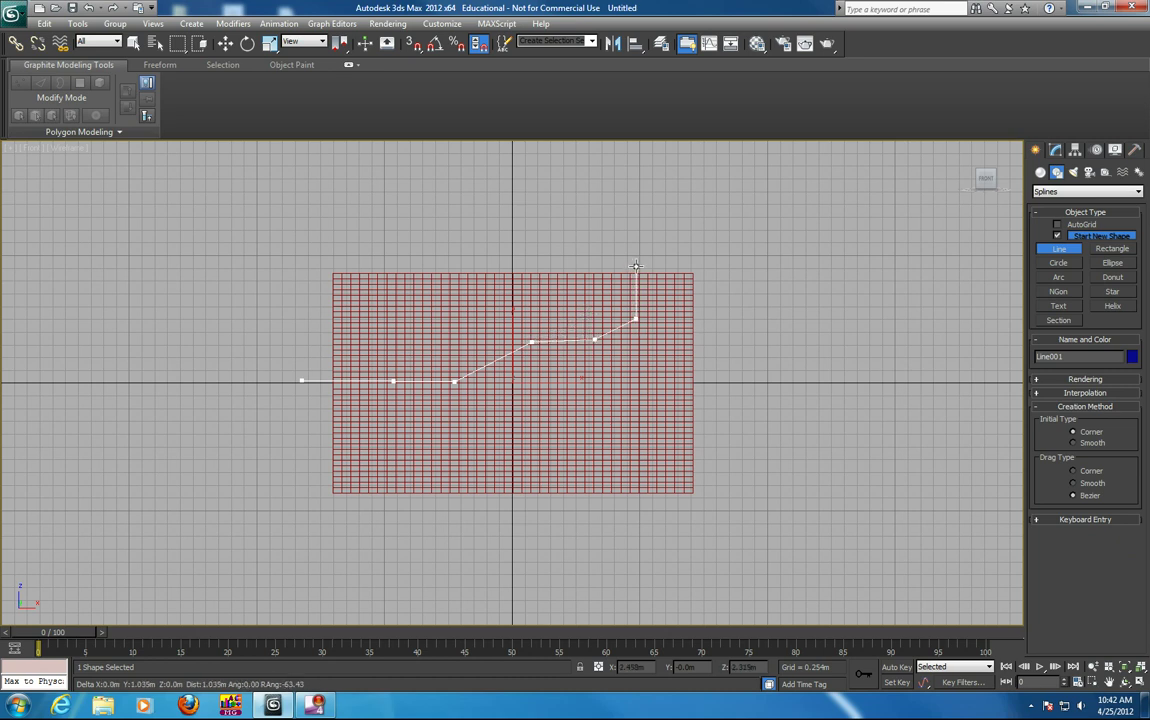
left_click(636, 262)
right_click(636, 262)
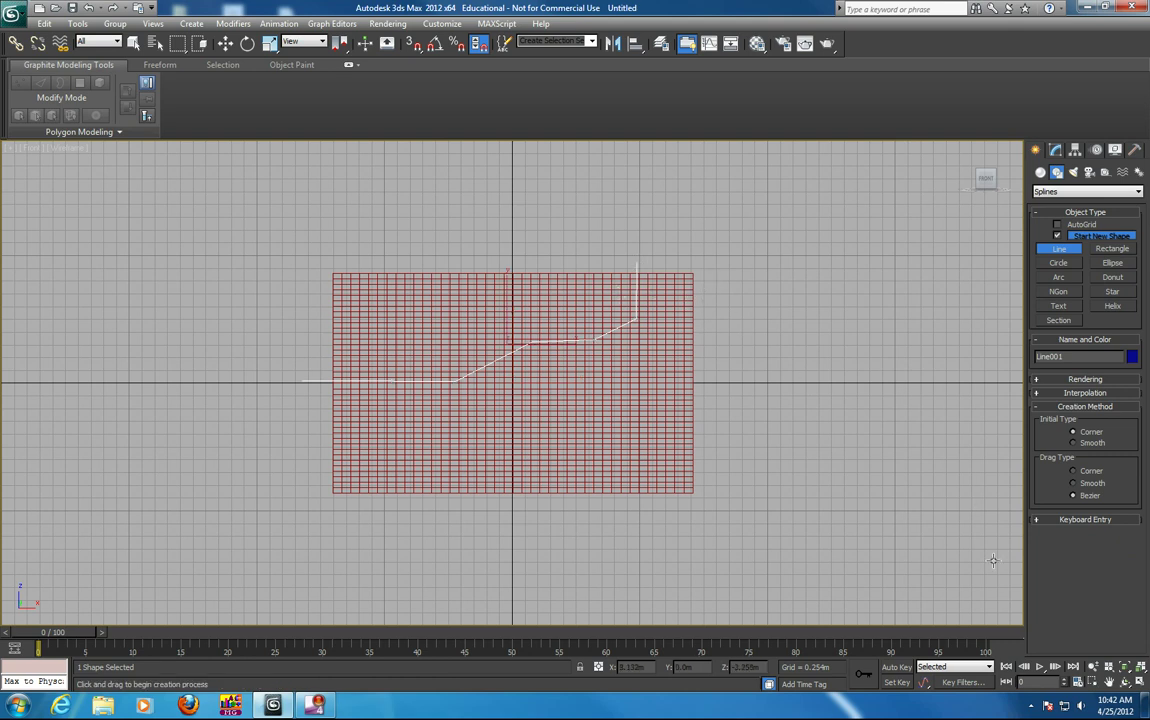
- Return to the four-view layout and move the line down in the Top view
left_click(1138, 683)
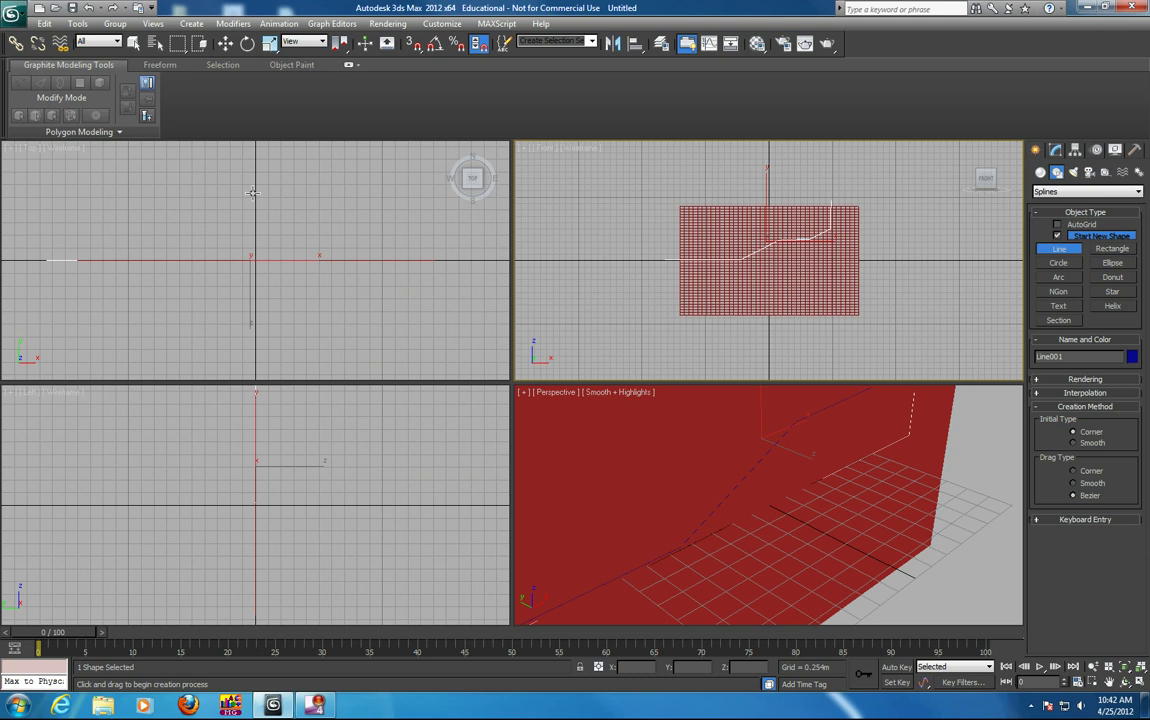
left_click(225, 43)
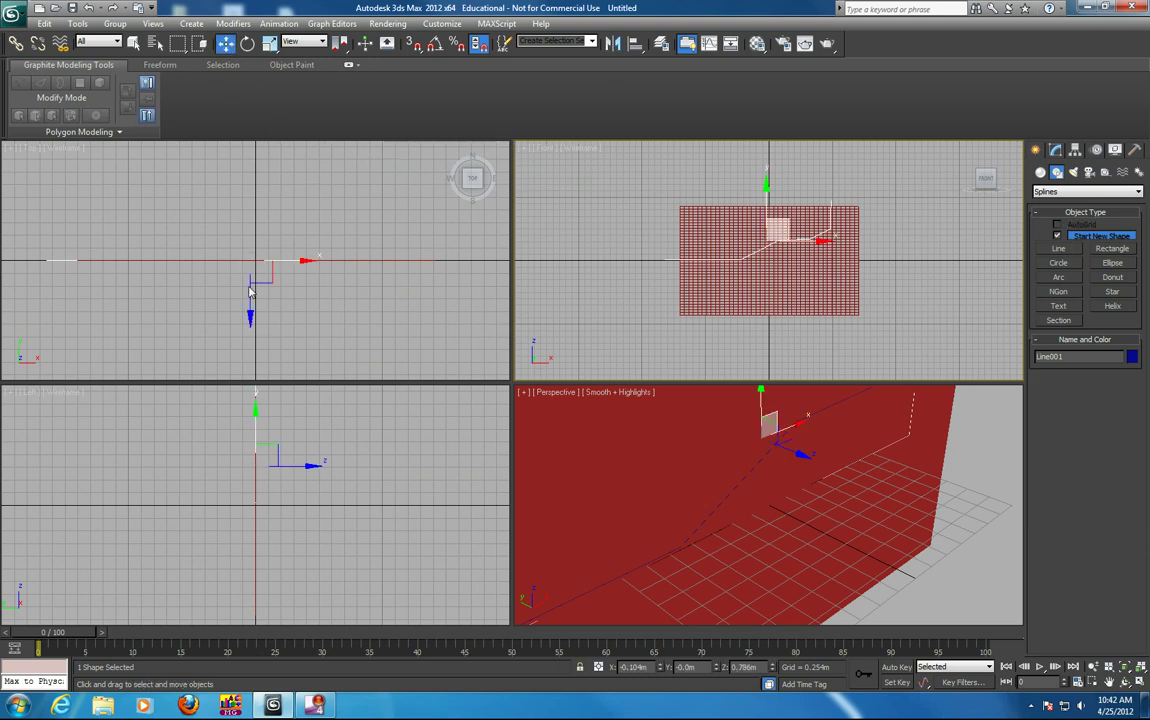
left_click_drag(248, 258, 263, 286)
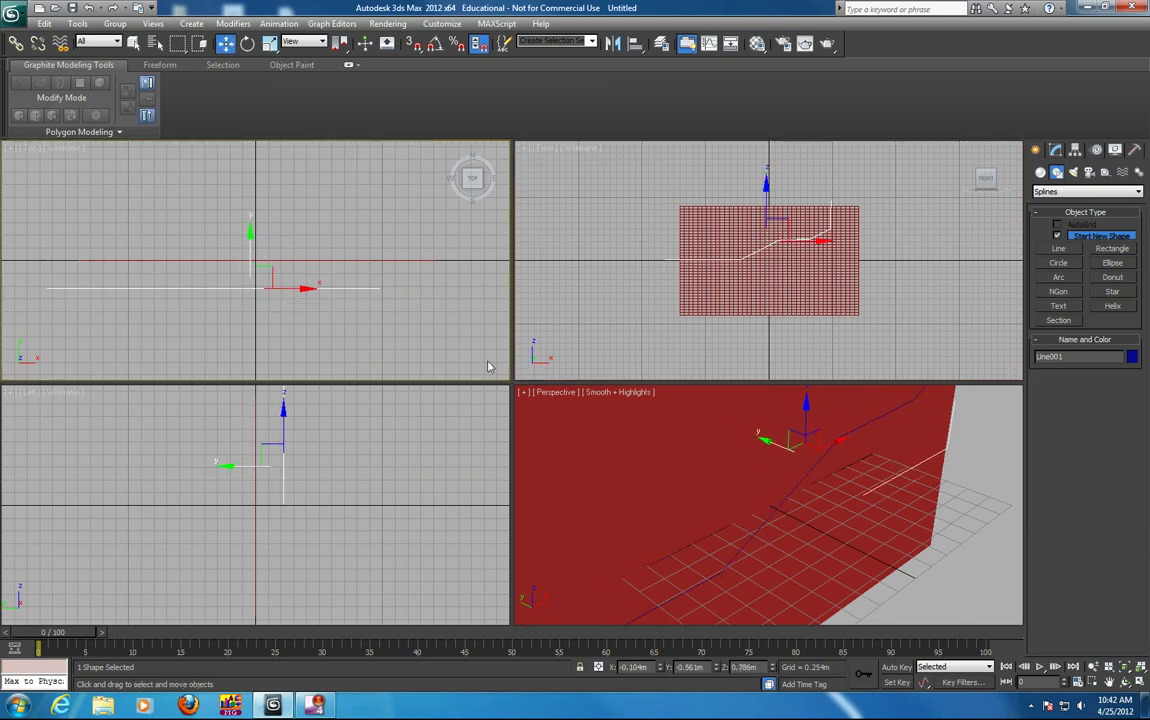
scroll(665, 435, "down", 5)
scroll(721, 470, "up", 3)
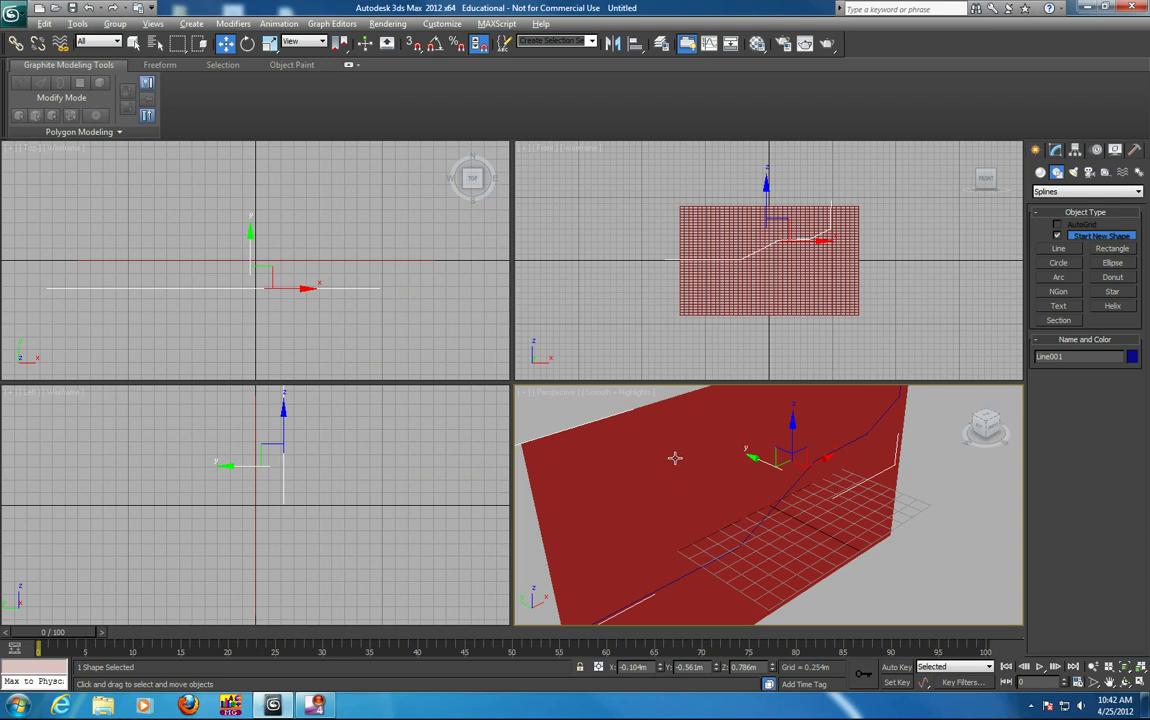
- Draw a 0.63 by 0.644 m rectangle in the Top view with 0.026 m corner radius
left_click(1112, 248)
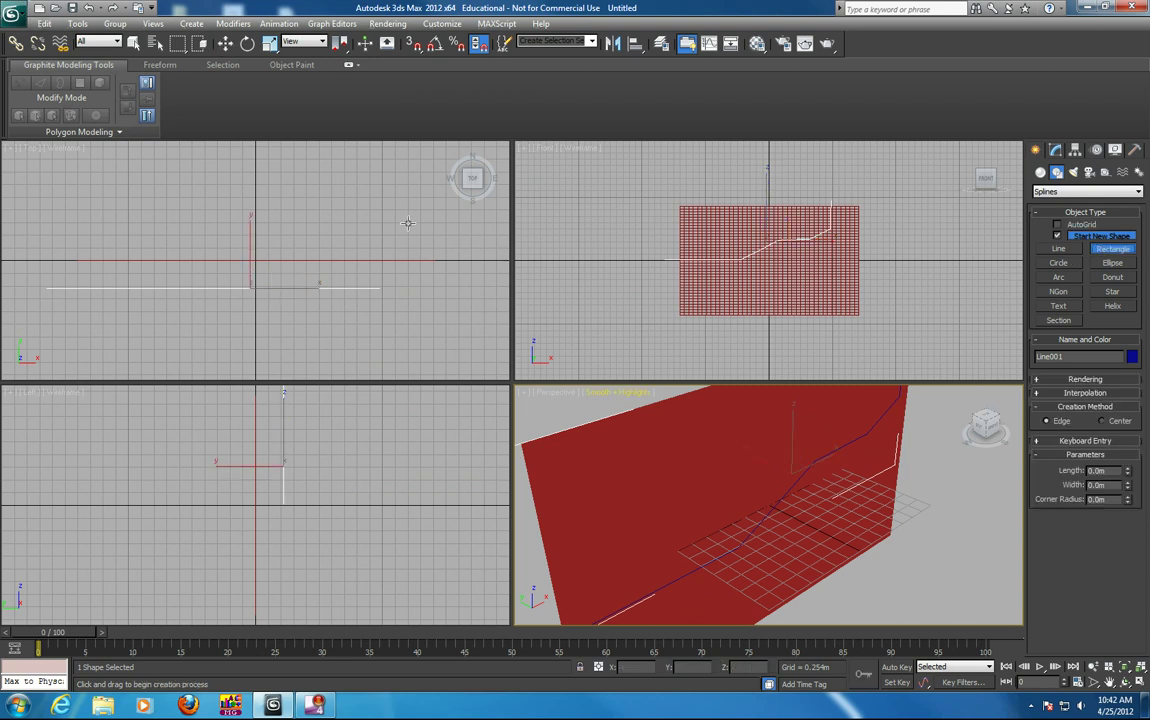
left_click_drag(305, 250, 337, 283)
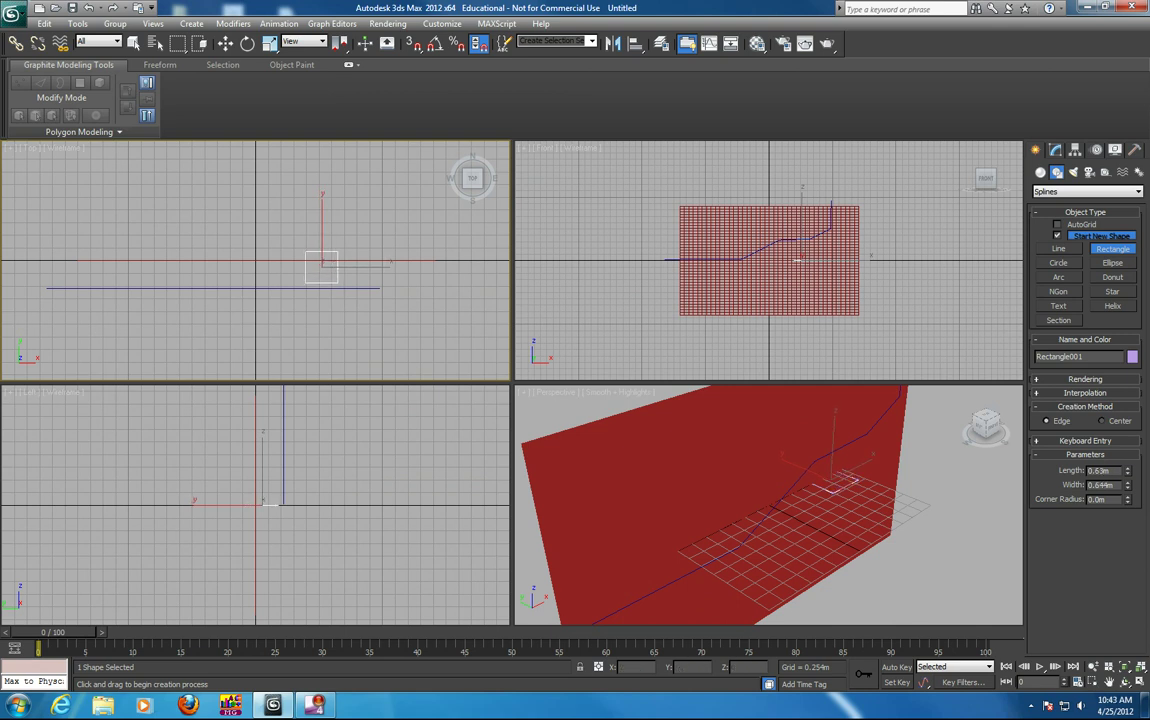
left_click(1127, 496)
scroll(355, 258, "down", 3)
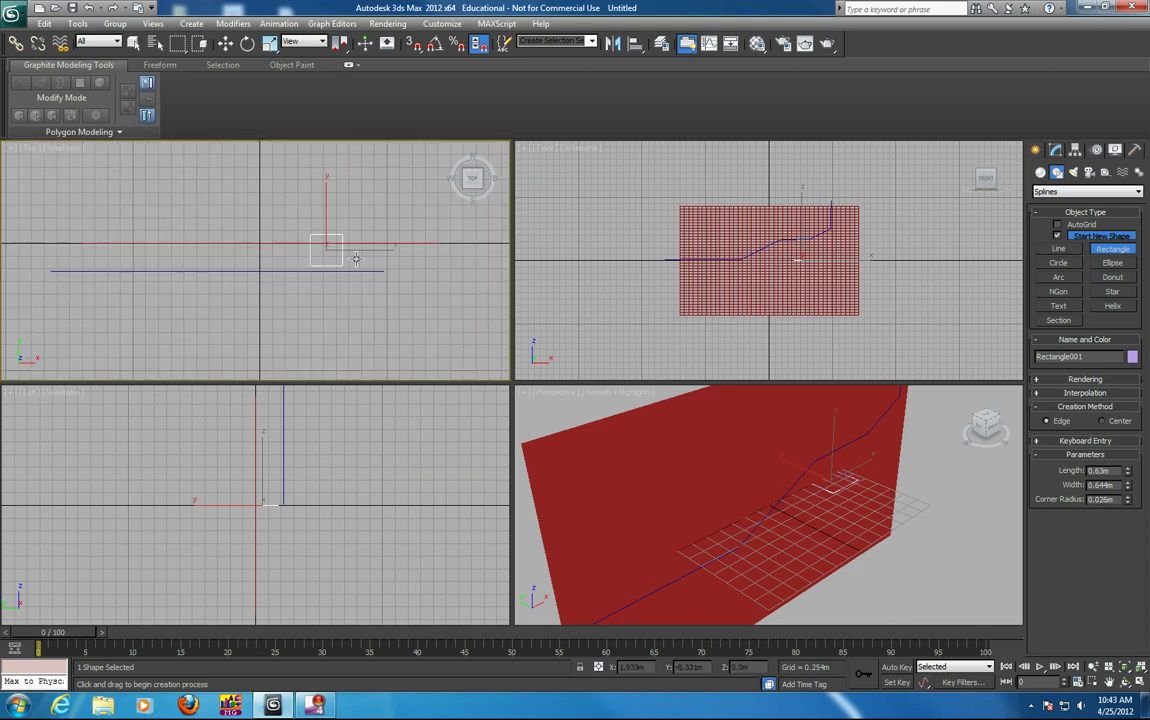
middle_click_drag(357, 259, 382, 241)
scroll(390, 252, "up", 3)
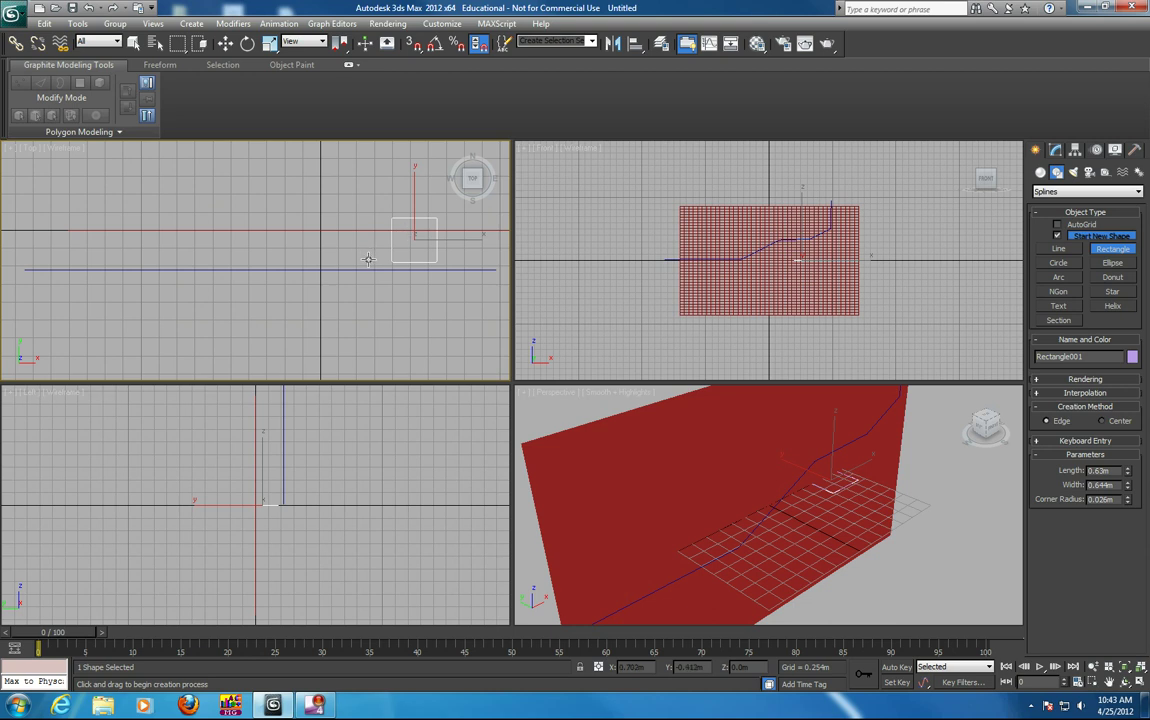
- Select the small rectangle with Select and Move
key("w")
left_click(318, 246)
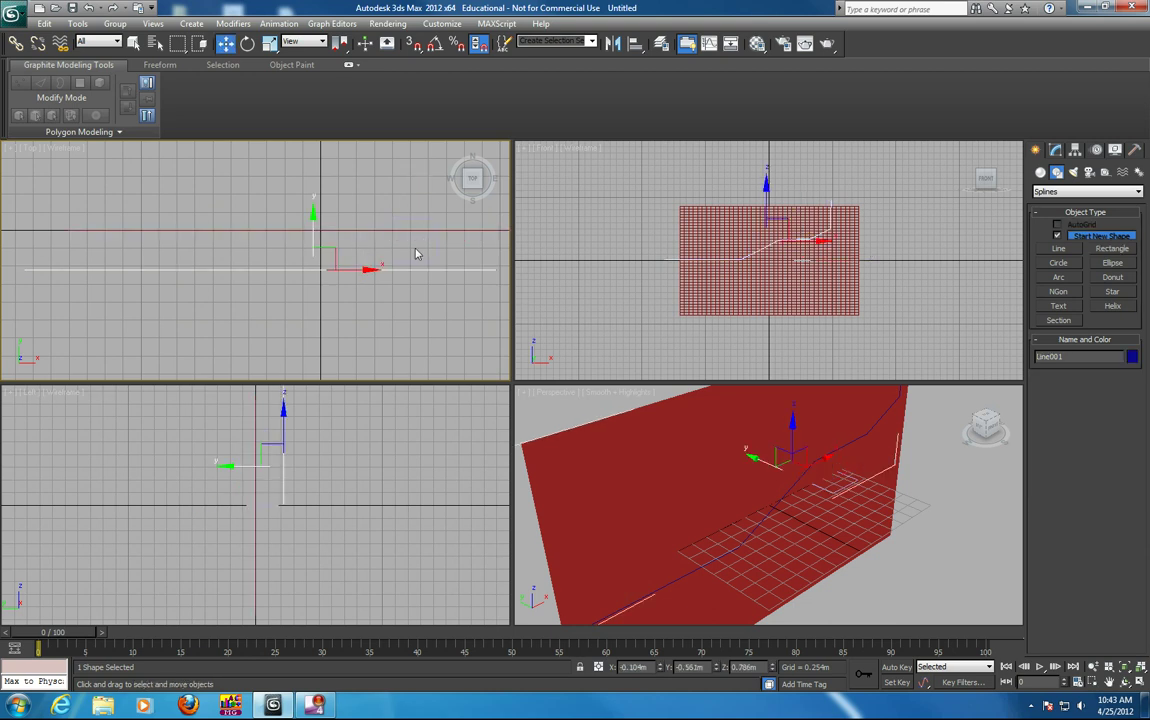
left_click(392, 228)
- Change the rectangle's object colour to green
left_click(1055, 149)
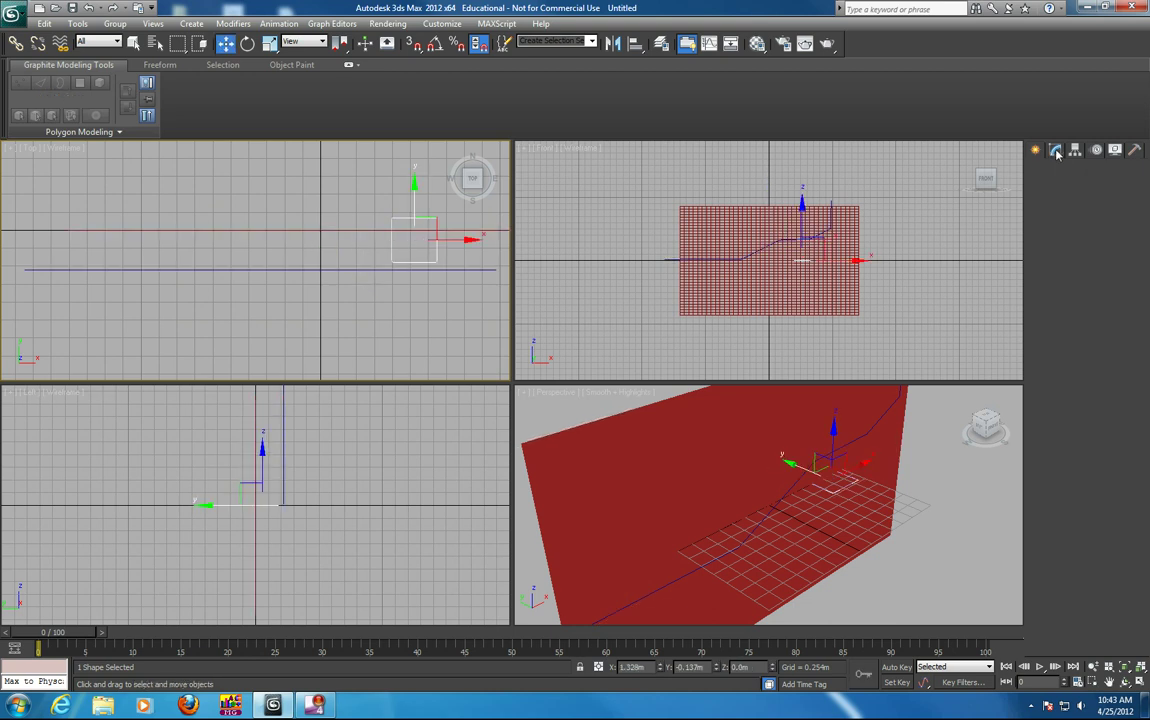
left_click(1137, 169)
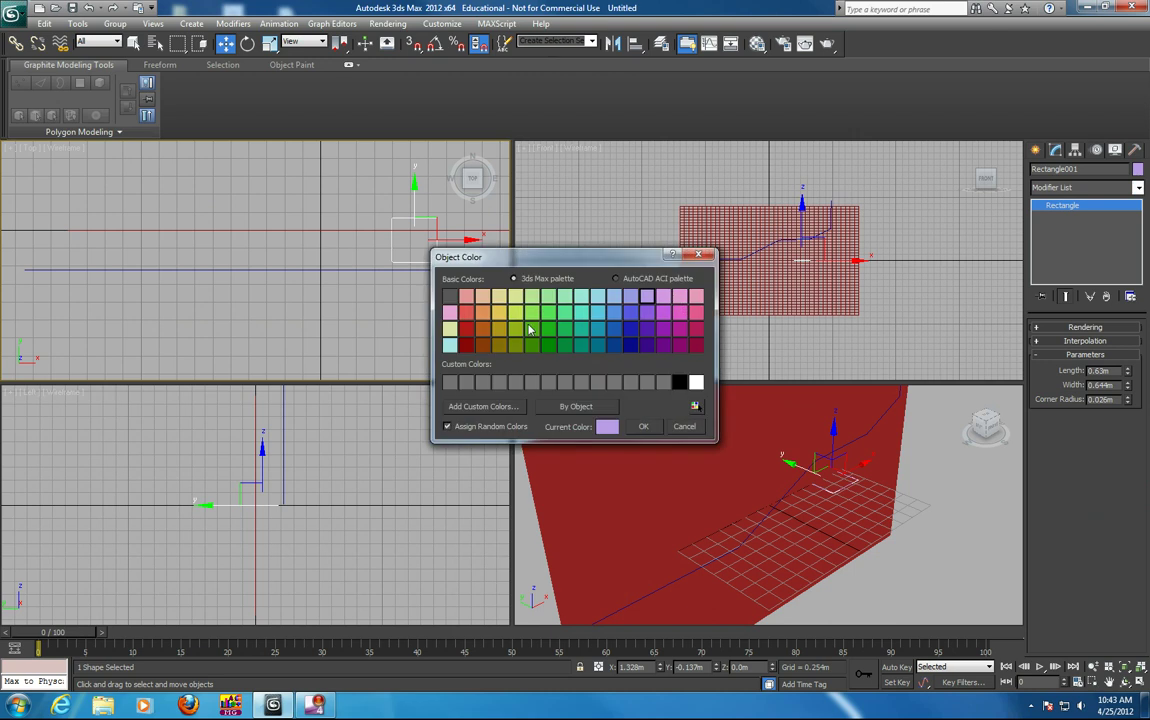
left_click(532, 330)
left_click(641, 428)
- Select the blue line in a maximized Perspective view and rename it tunnelpath
left_click(420, 309)
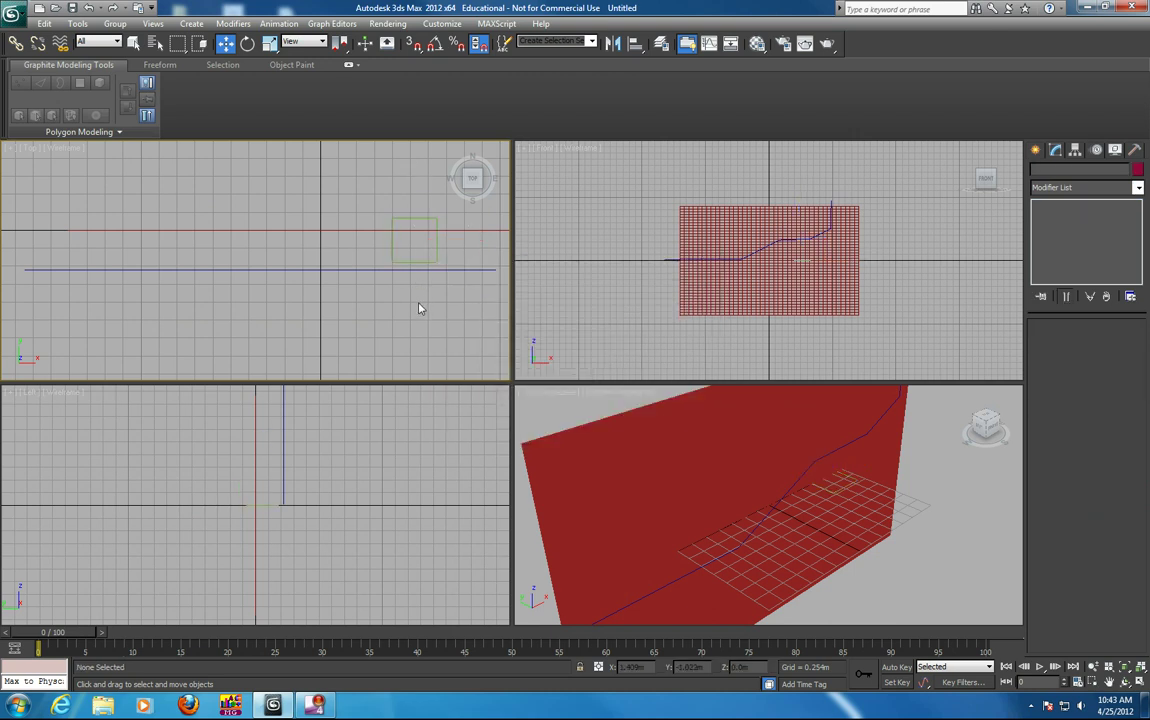
left_click(437, 244)
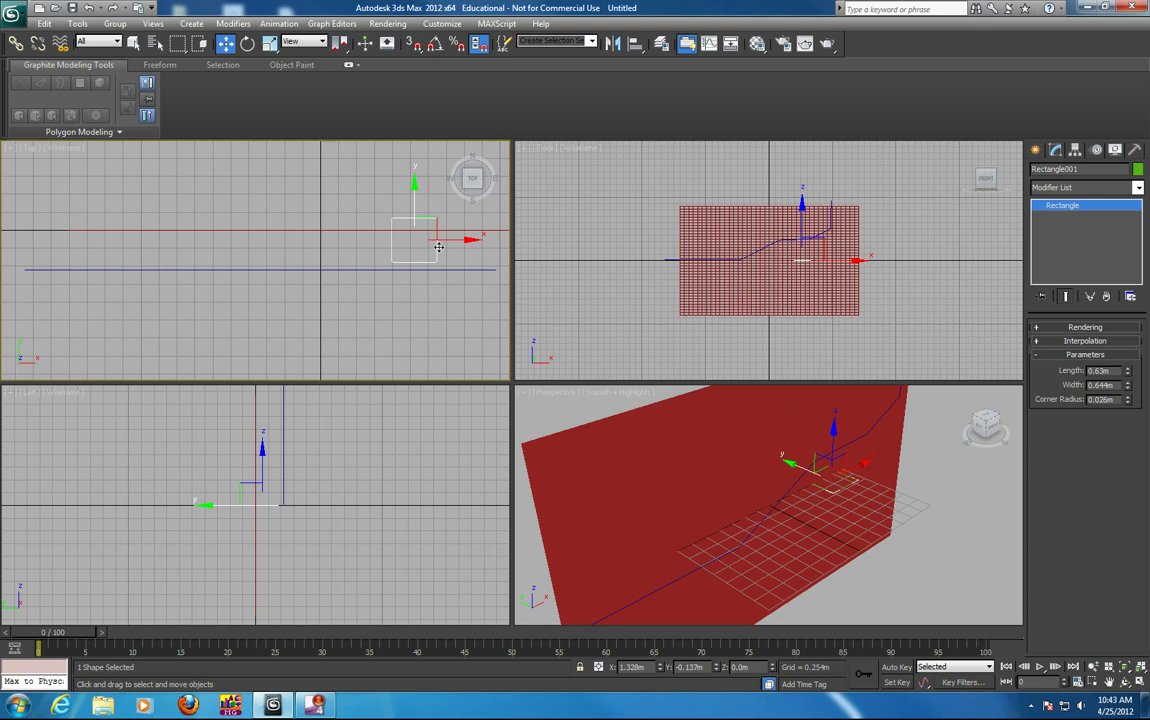
left_click(381, 269)
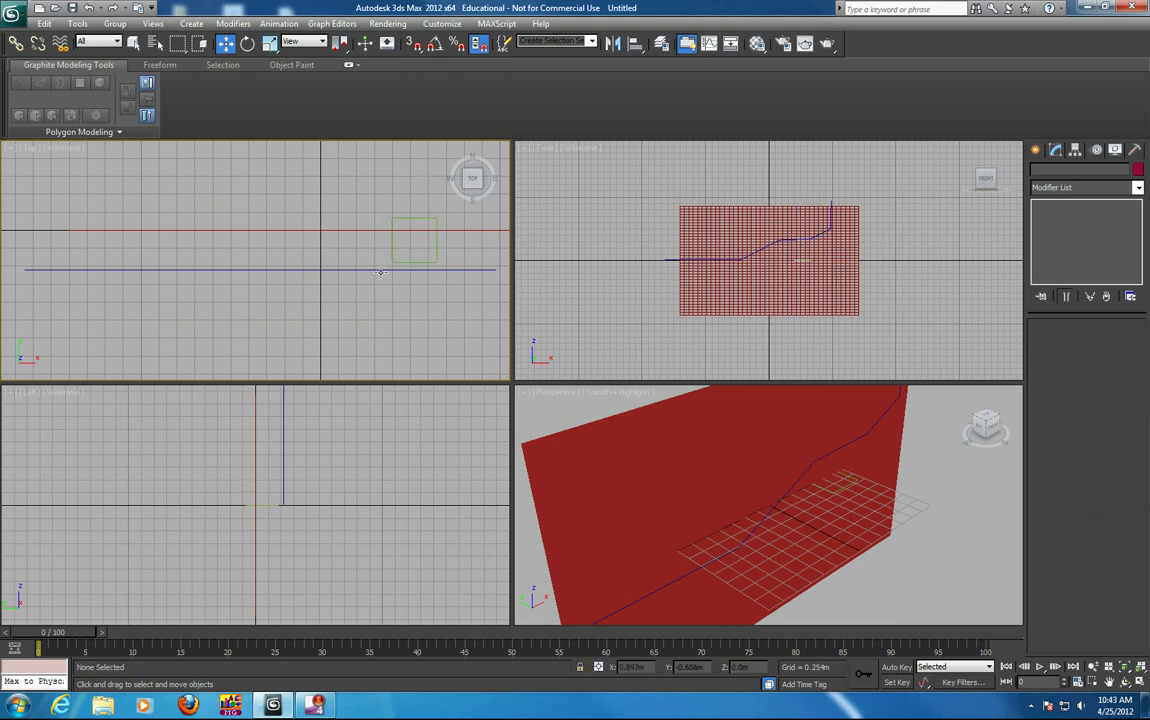
left_click(381, 269)
middle_click_drag(730, 473, 800, 490, "alt")
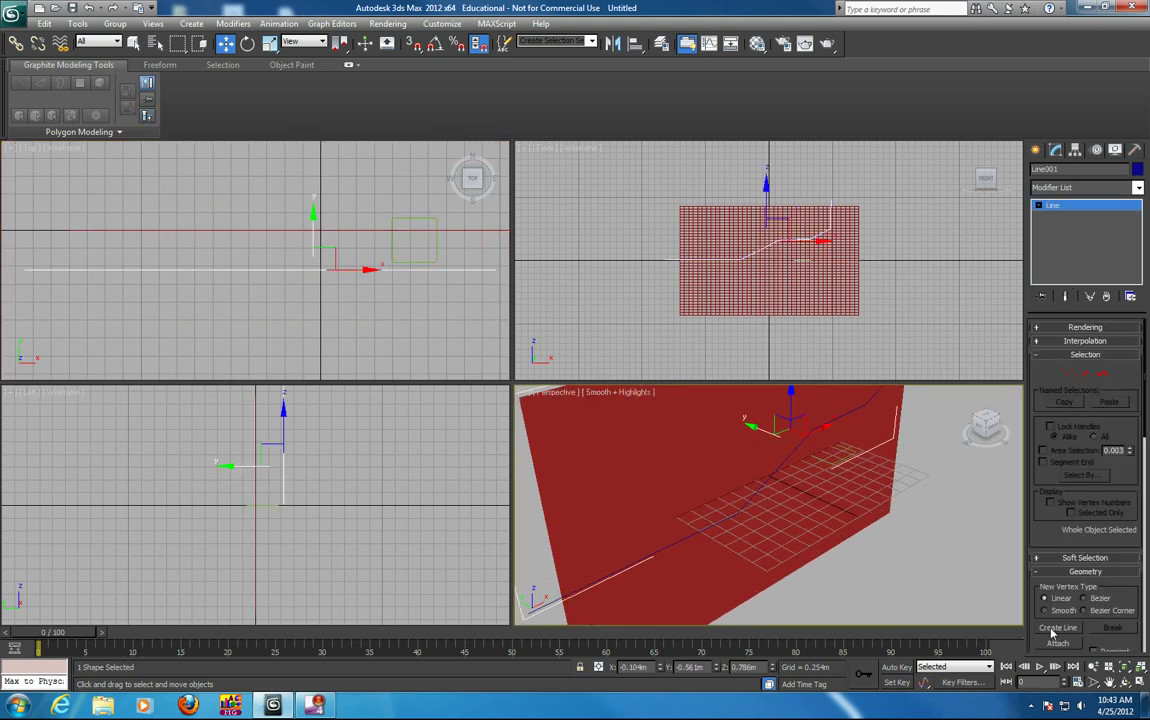
left_click(1140, 680)
middle_click_drag(752, 429, 631, 351, "alt")
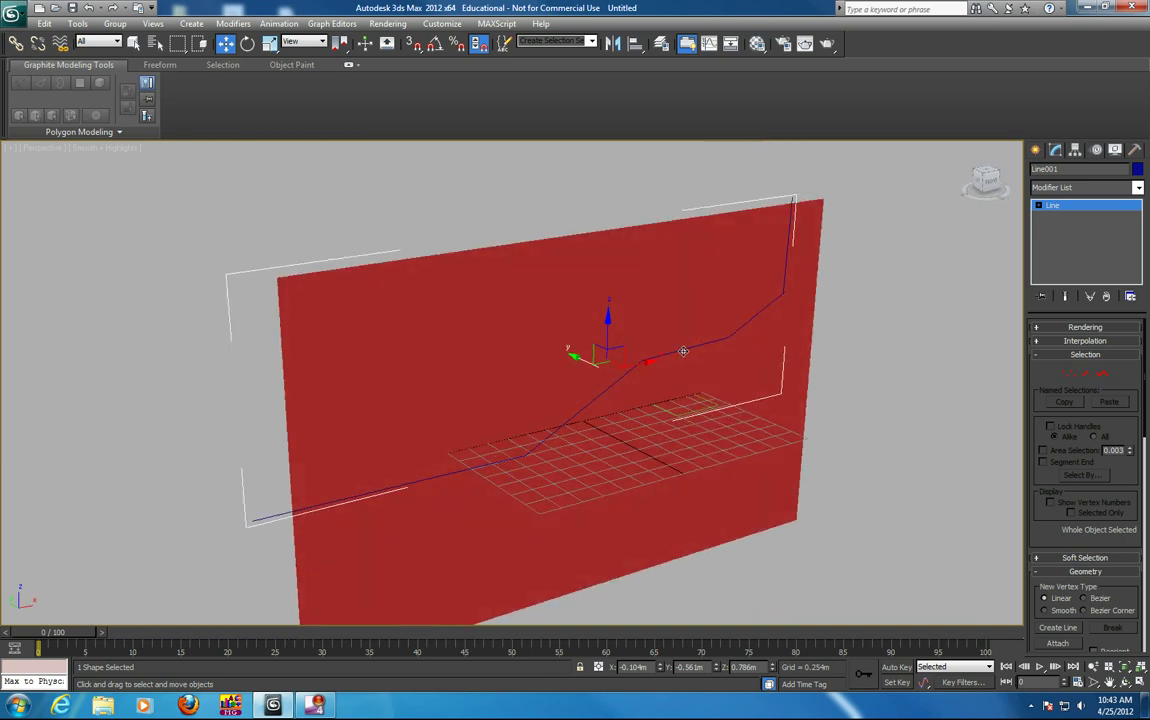
left_click(683, 351)
left_click(683, 349)
type("tunnelpath")
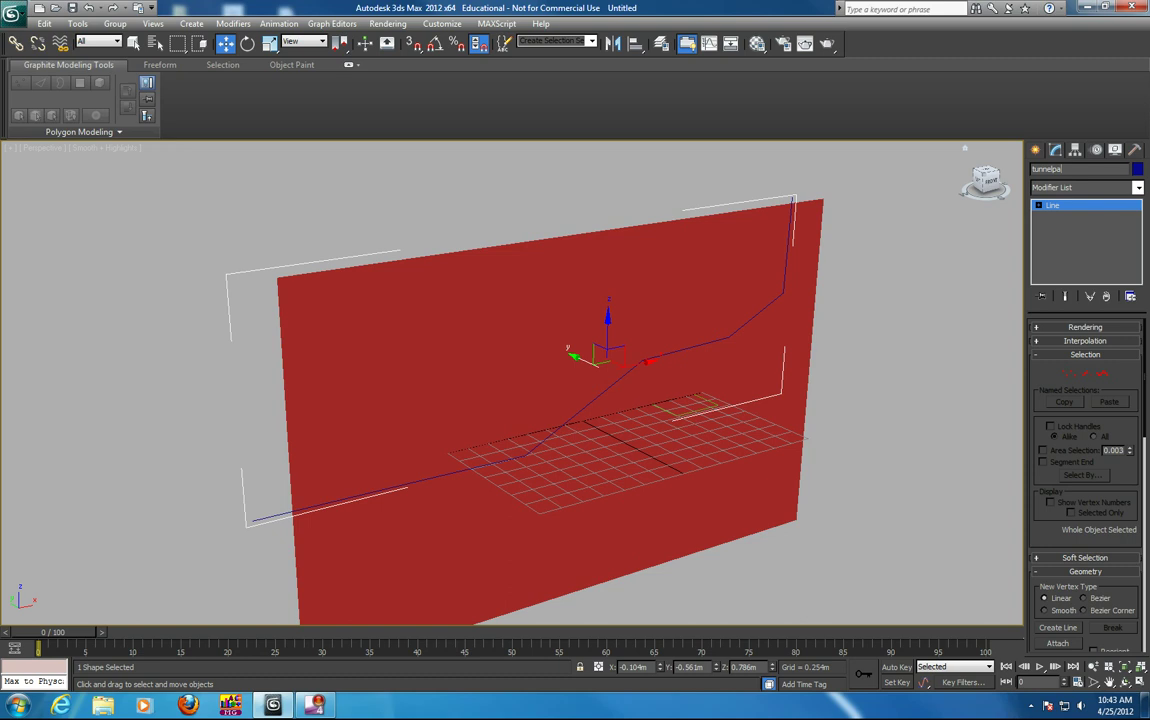
- Create a Compound Objects Loft on tunnelpath, picking the small square as its shape
left_click(1038, 150)
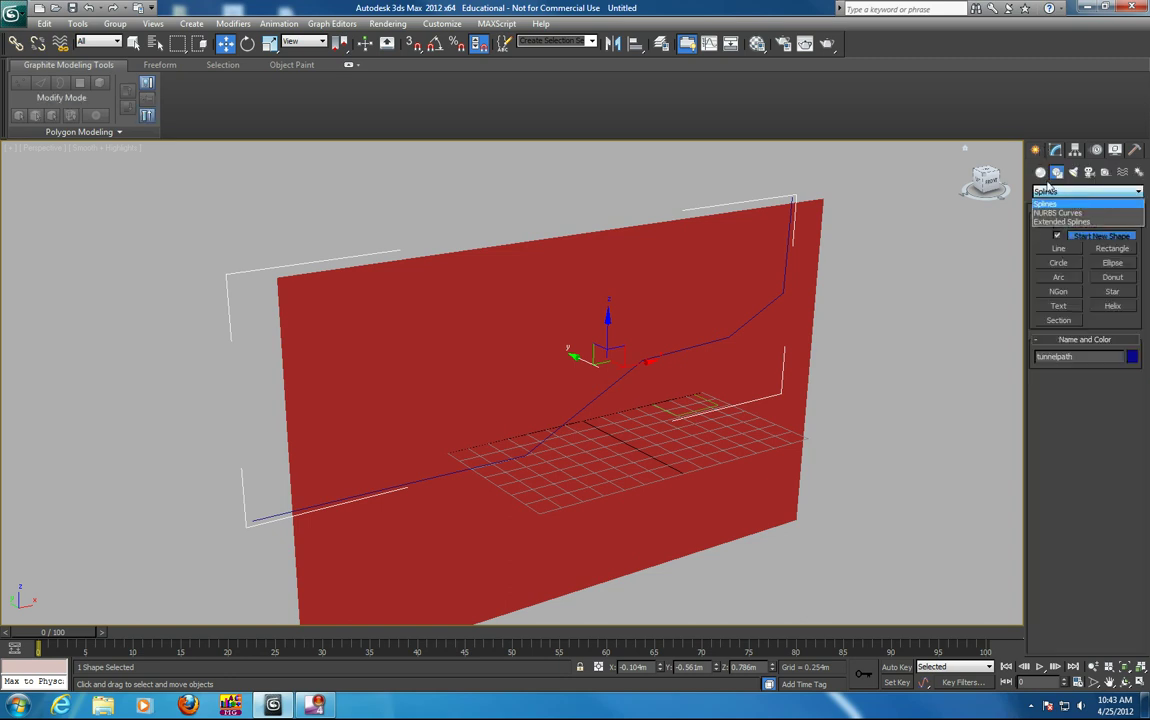
left_click(1041, 173)
left_click(1085, 191)
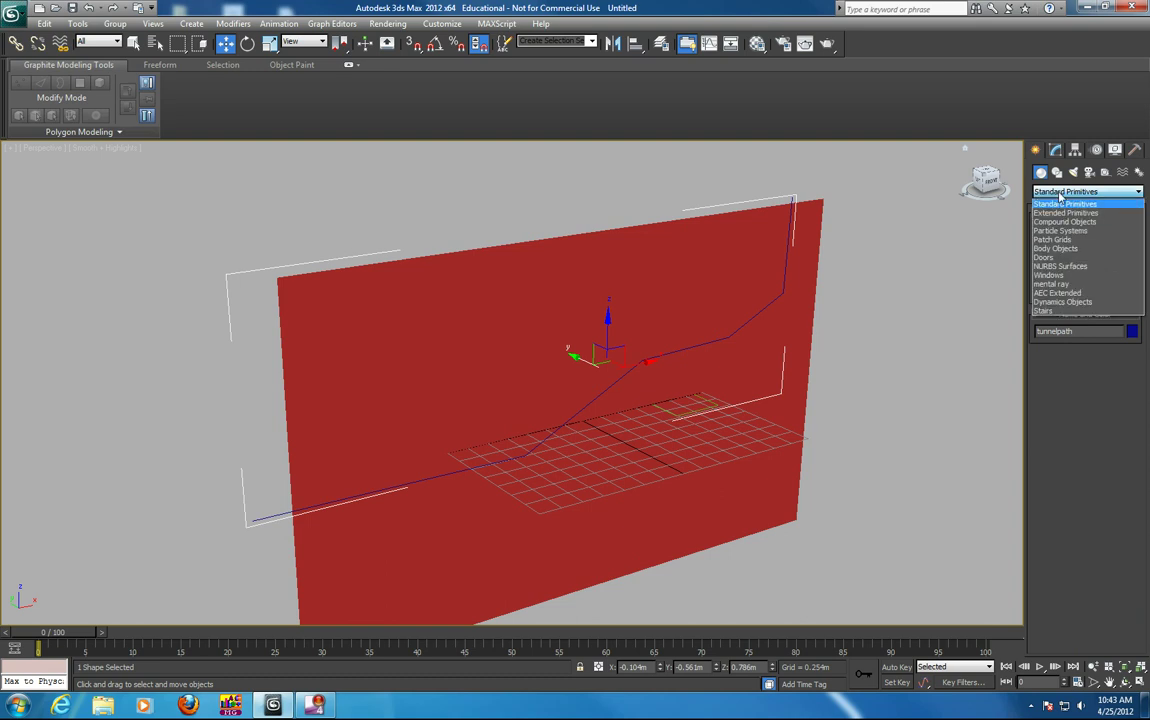
left_click(1068, 220)
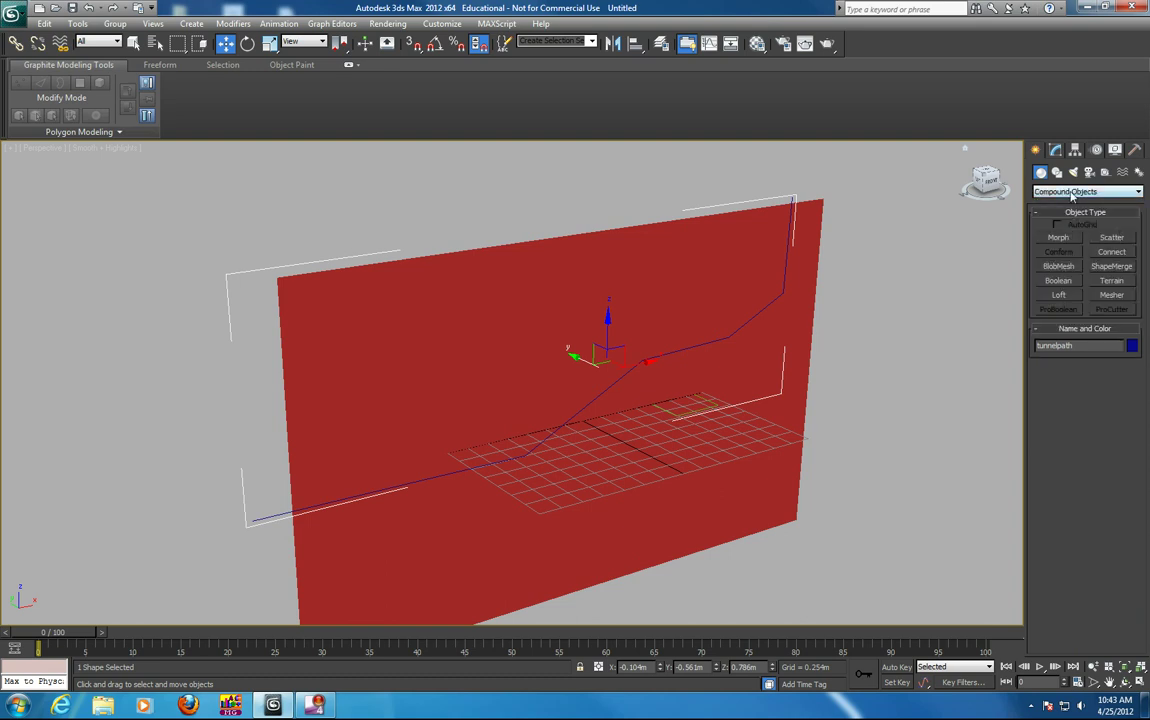
left_click(1063, 191)
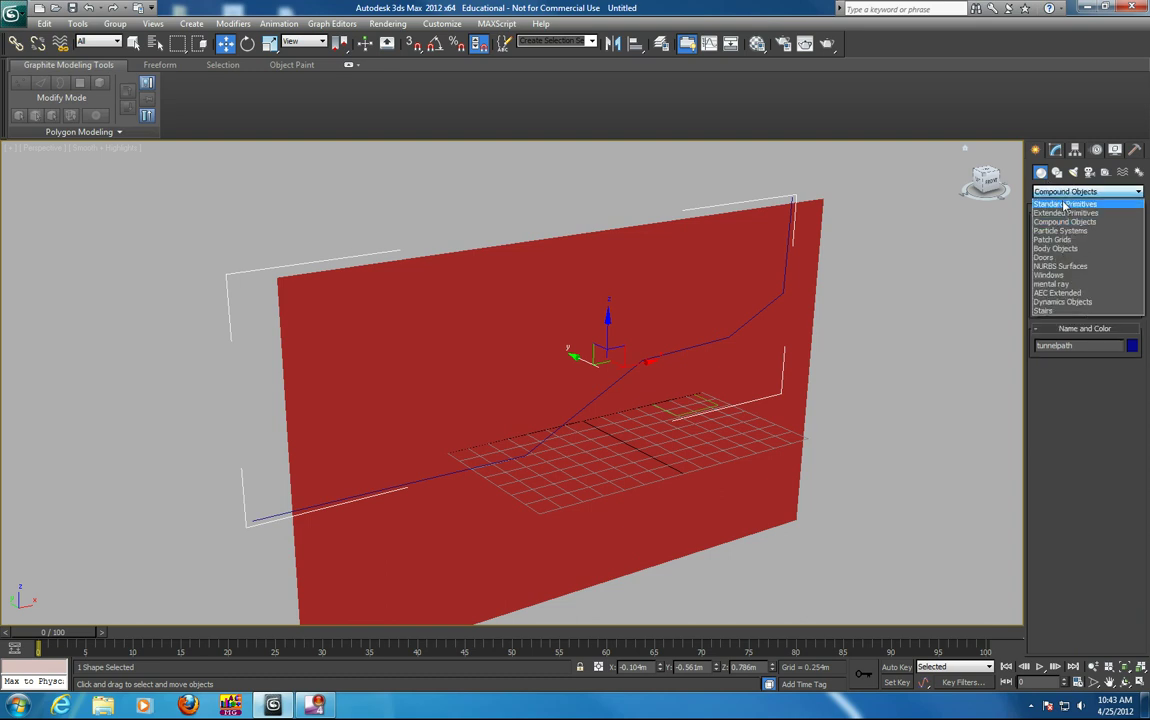
left_click(1066, 221)
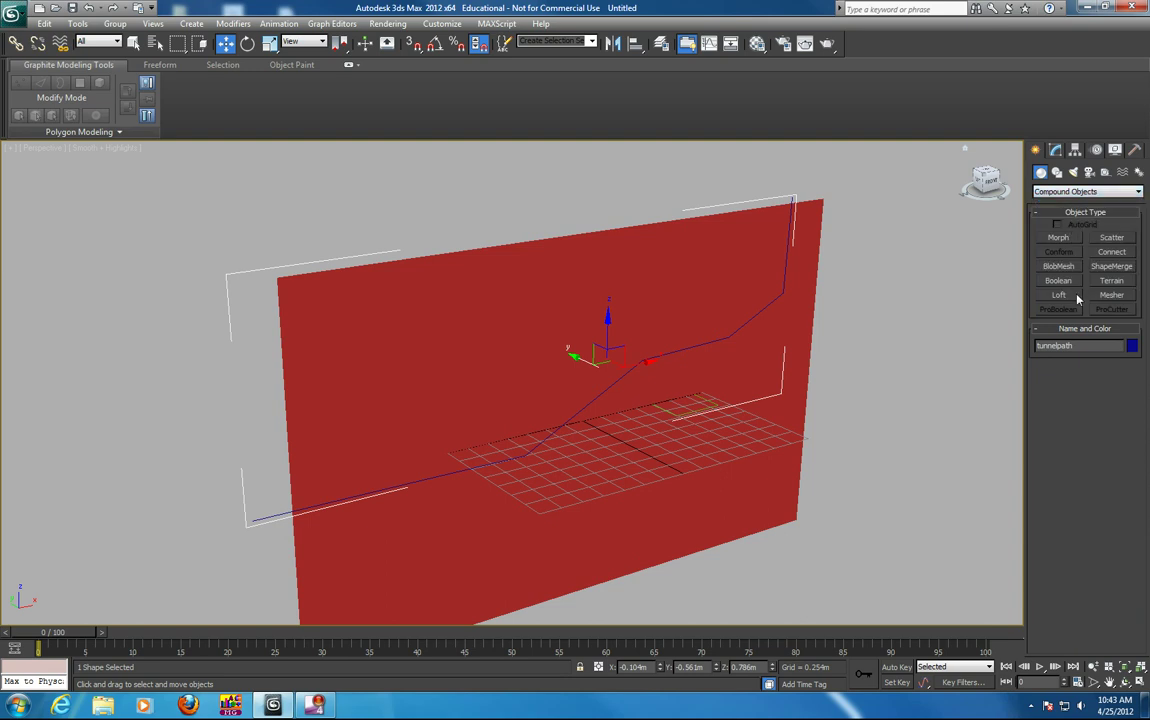
left_click(1060, 295)
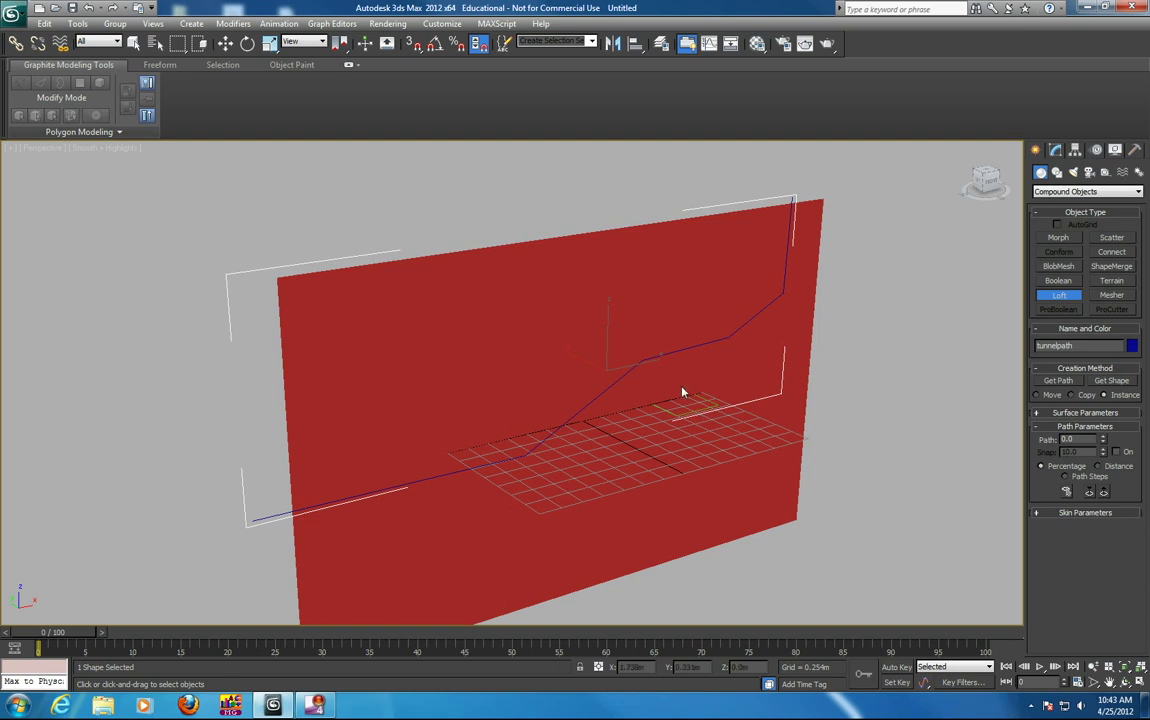
middle_click_drag(604, 320, 730, 360, "alt")
left_click(1110, 381)
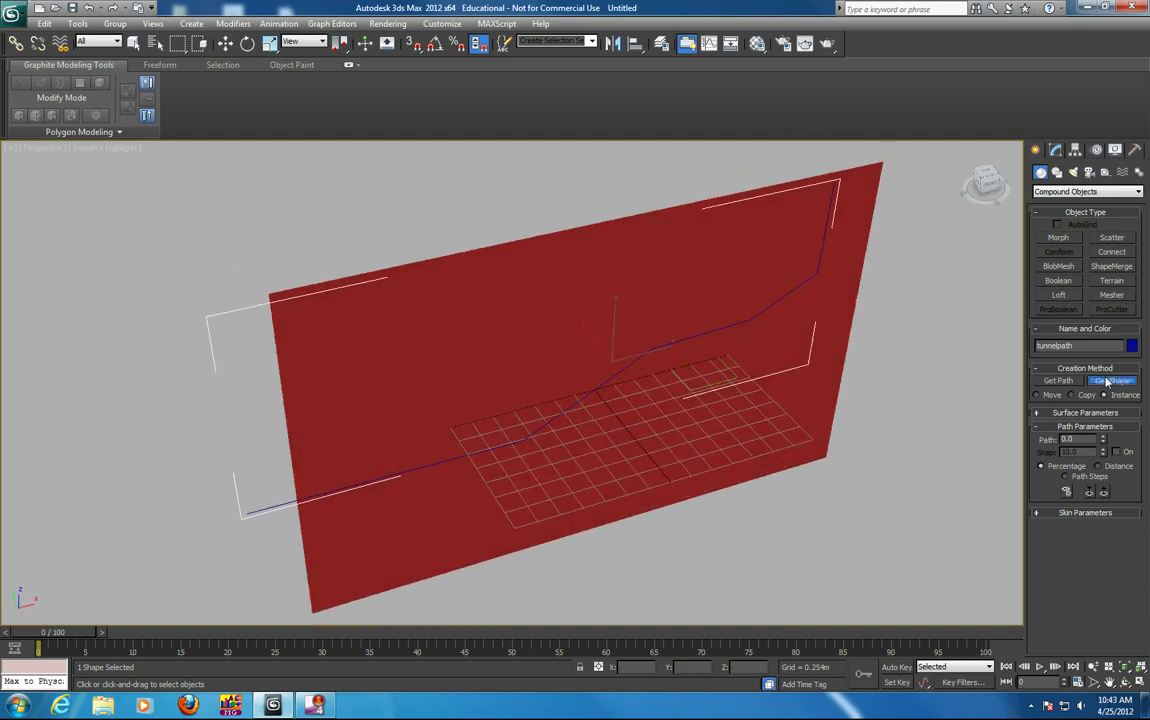
left_click(720, 379)
middle_click_drag(724, 380, 800, 390, "alt")
- Turn on Edged Faces and set the loft's Shape Steps to 2 with Optimize Shapes on
key("F4")
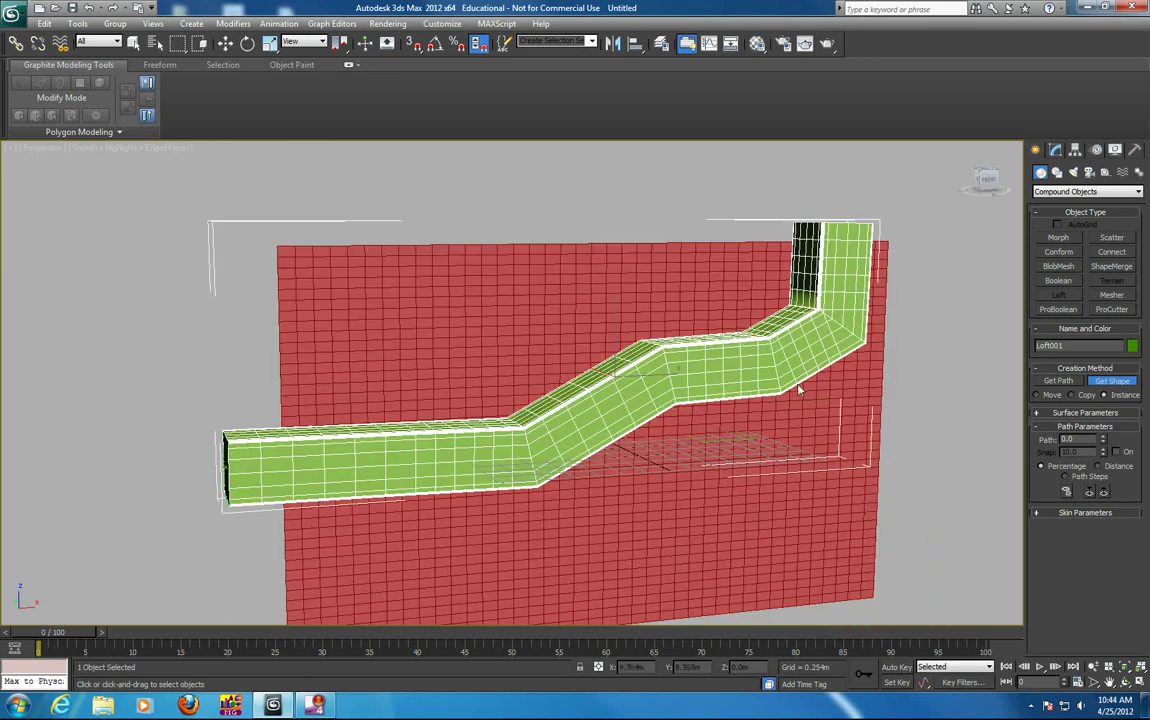
left_click(1085, 512)
left_click(1122, 500)
left_click(1123, 501)
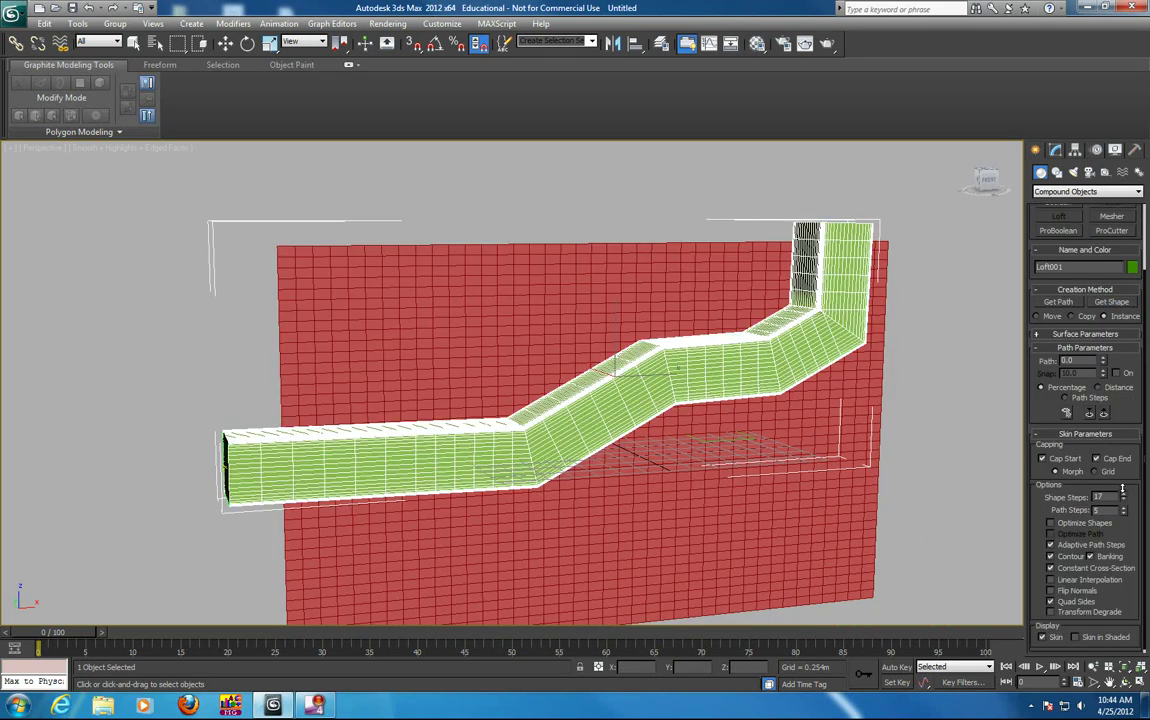
left_click(1123, 501)
left_click(1123, 501)
left_click(1123, 501)
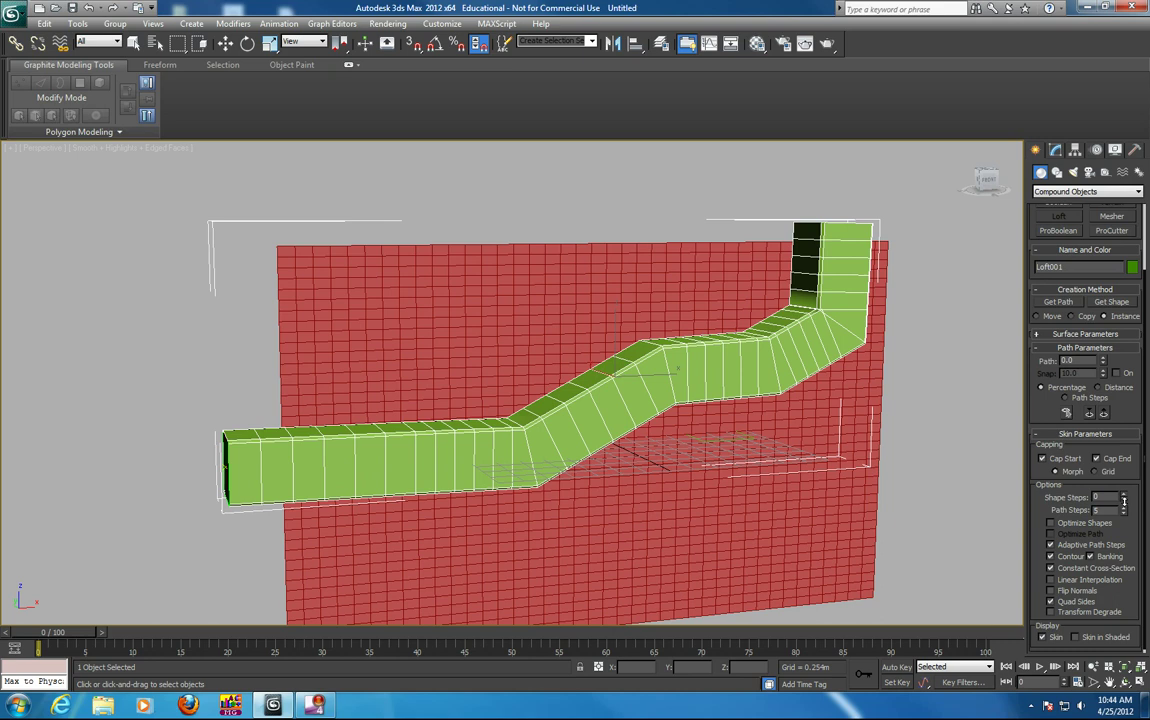
left_click(1123, 496)
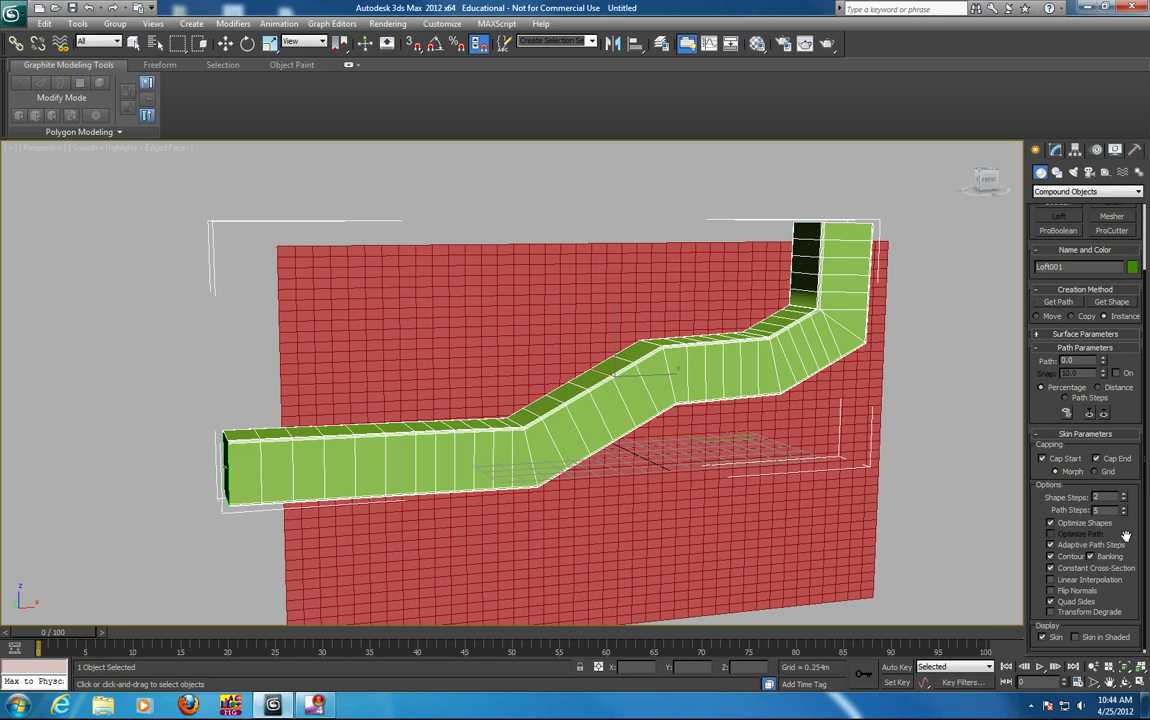
left_click(1041, 172)
left_click(1058, 151)
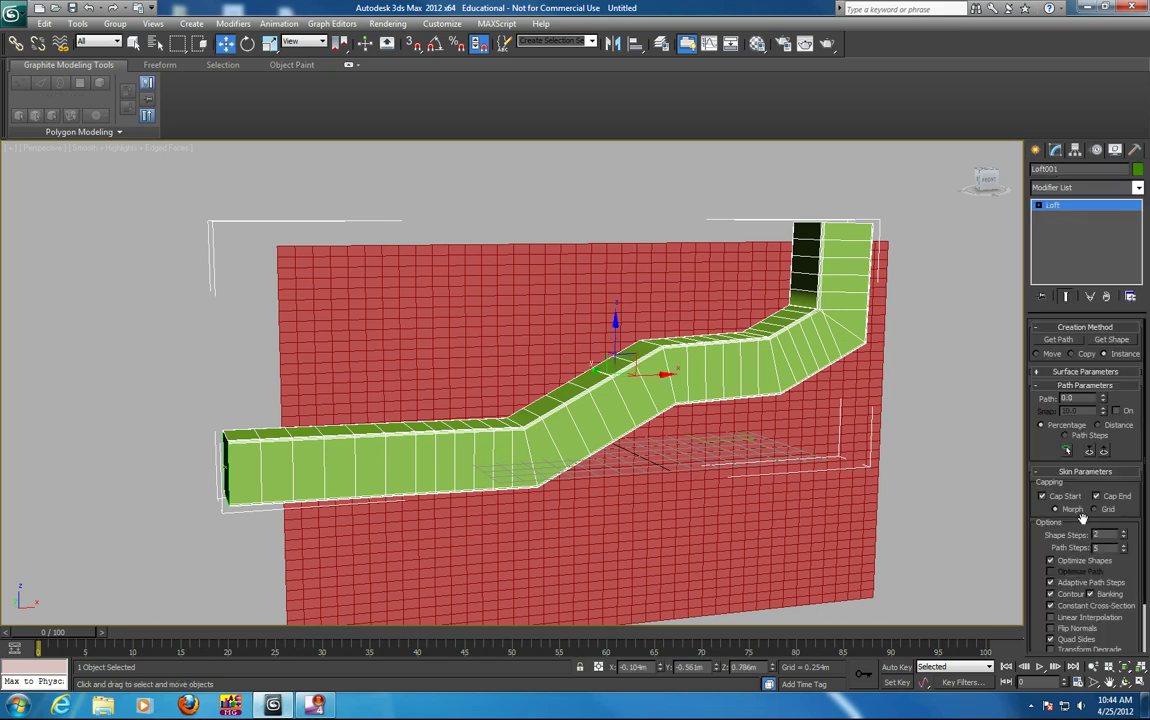
- Open the Scale deformation graph, insert points near 15% and 29%, and make the loft see-through
left_click(1086, 472)
left_click(1084, 486)
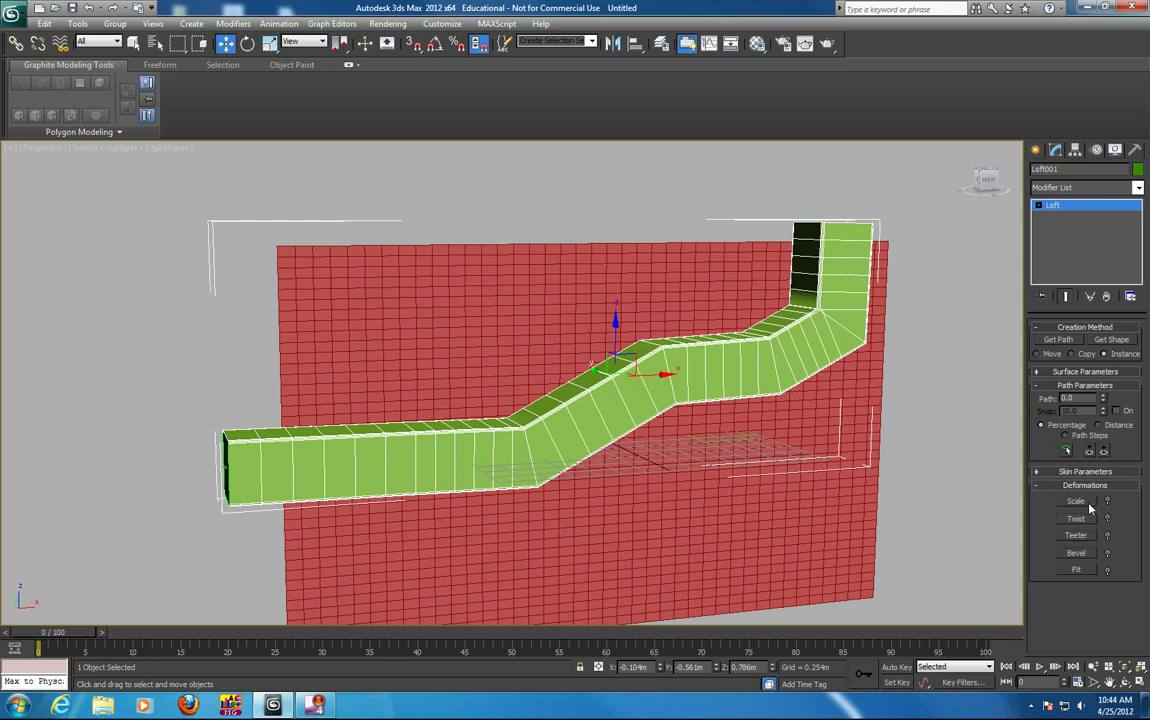
left_click(1076, 501)
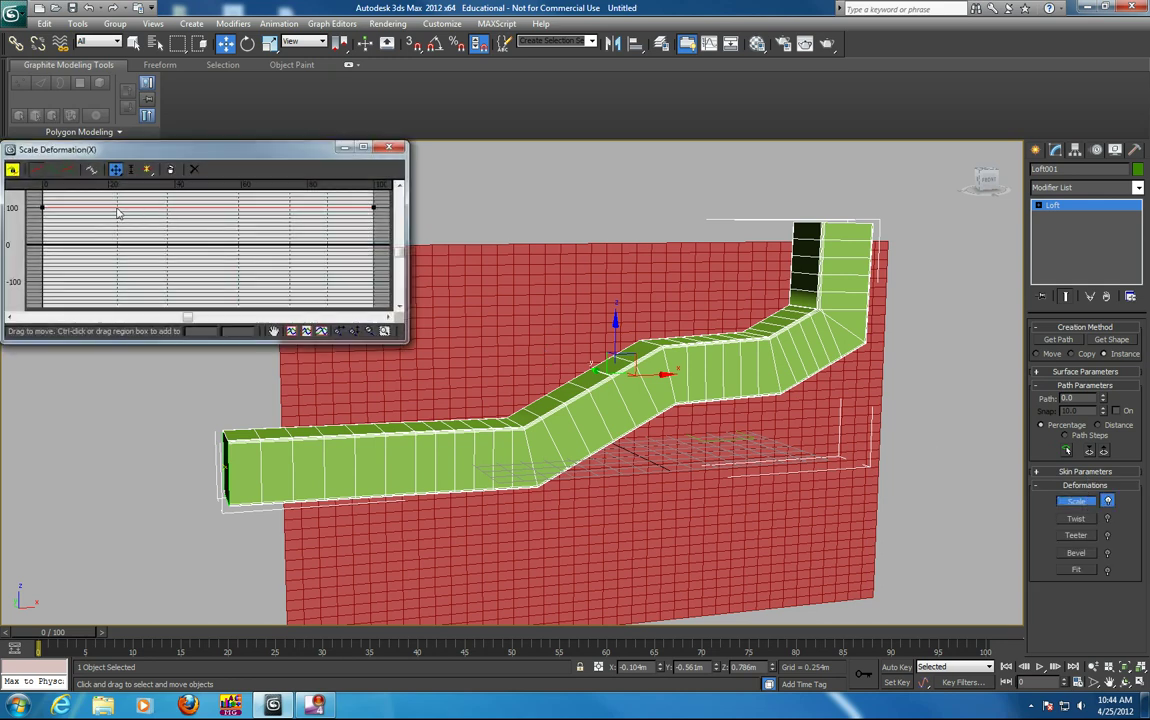
left_click(147, 169)
left_click(93, 207)
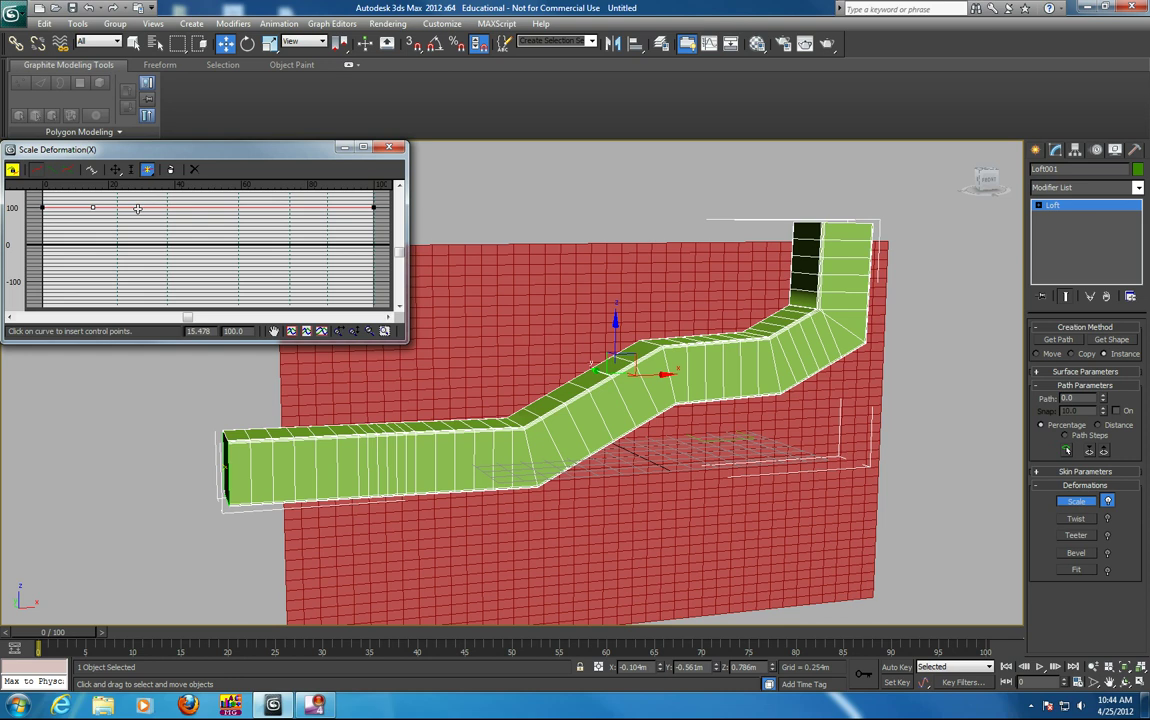
left_click(137, 207)
left_click_drag(1103, 398, 1103, 394)
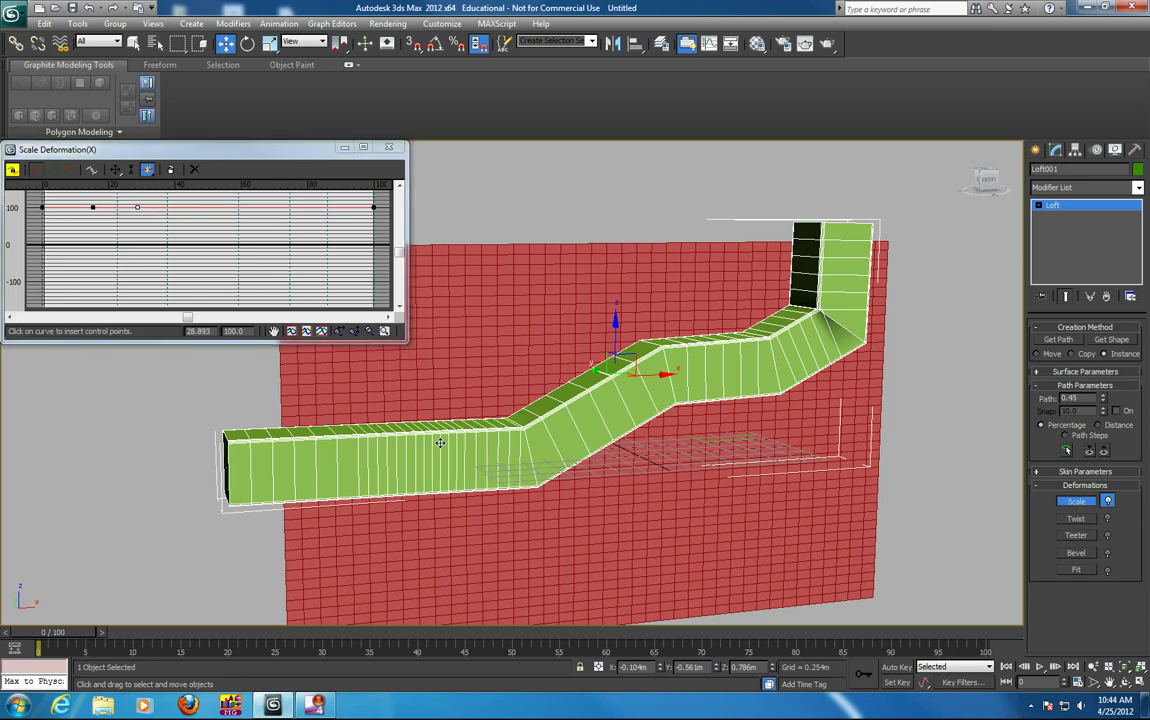
key("alt+x")
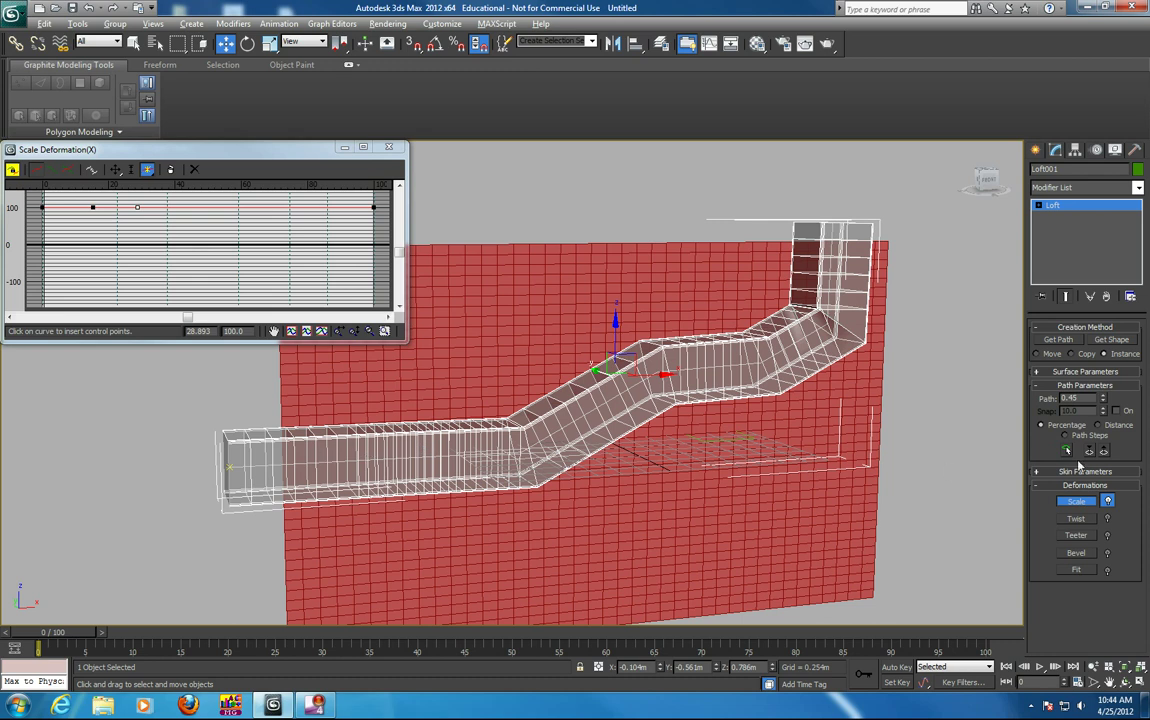
mouse_move(1103, 400)
left_mouse_down()
mouse_move(991, 362)
mouse_move(896, 139)
mouse_move(616, 144)
mouse_move(513, 630)
mouse_move(474, 453)
left_mouse_up()
- Raise a point near 20% to swell the tube, lower a new point near 43% to narrow it
left_click(108, 207)
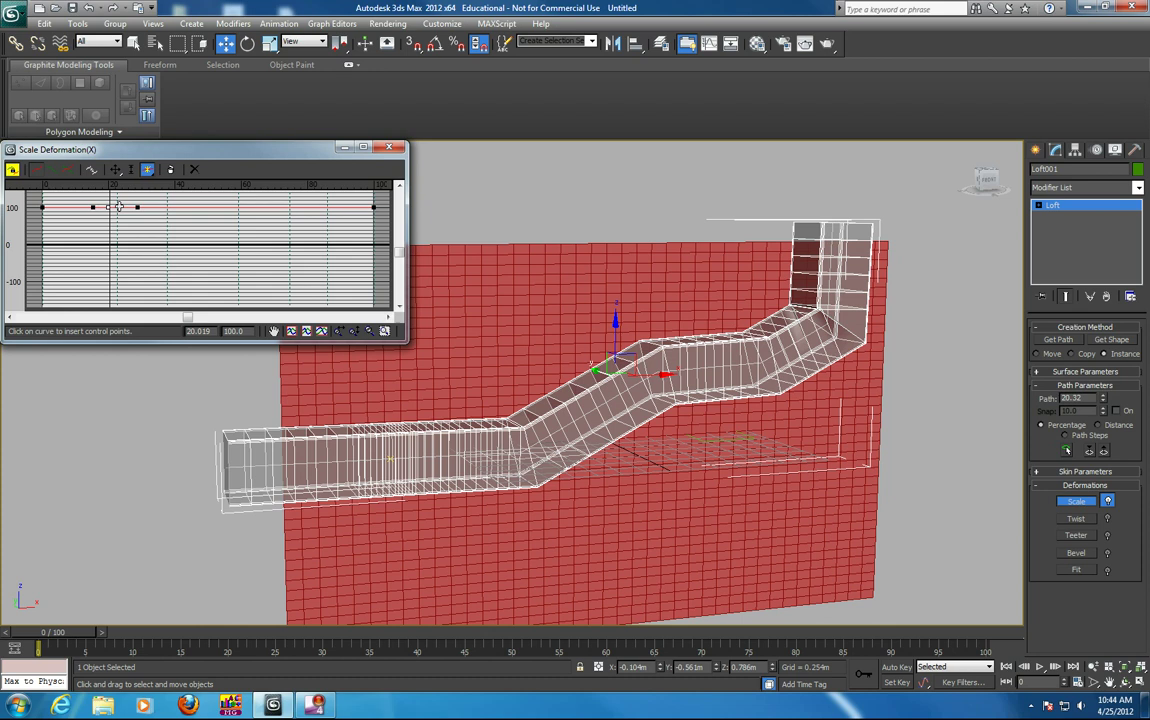
left_click(119, 207)
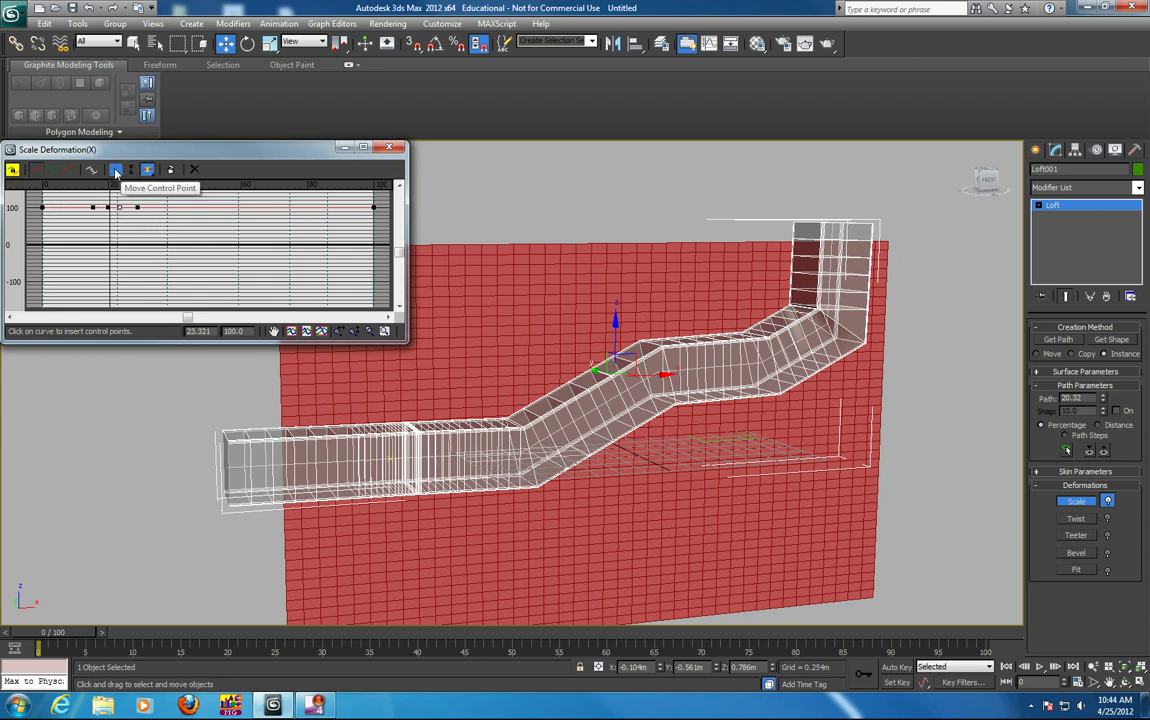
left_click(116, 169)
left_click_drag(119, 207, 145, 195)
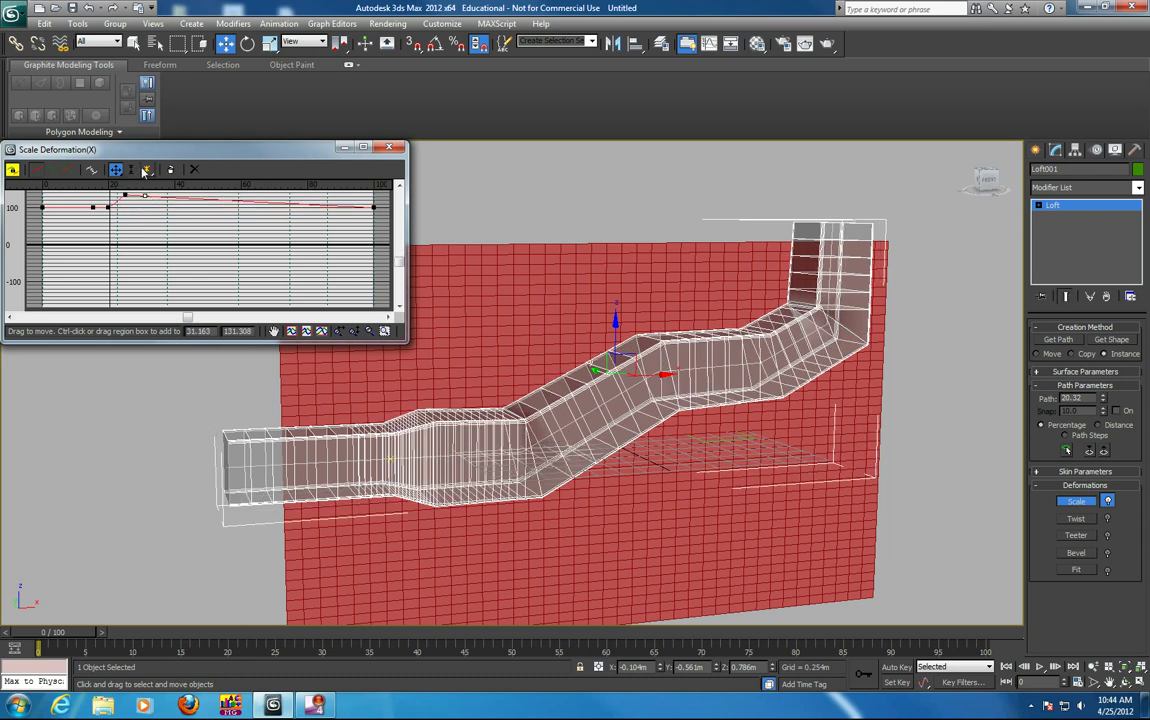
left_click(147, 169)
left_click(183, 199)
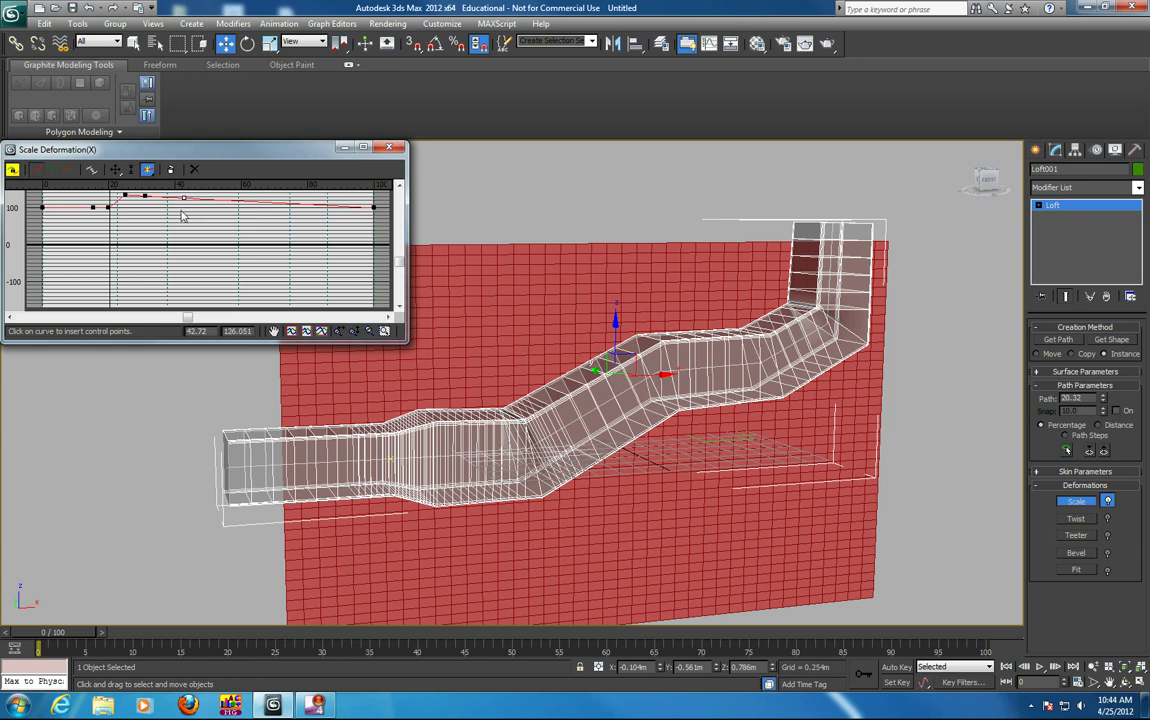
left_click(116, 169)
left_click_drag(183, 199, 180, 215)
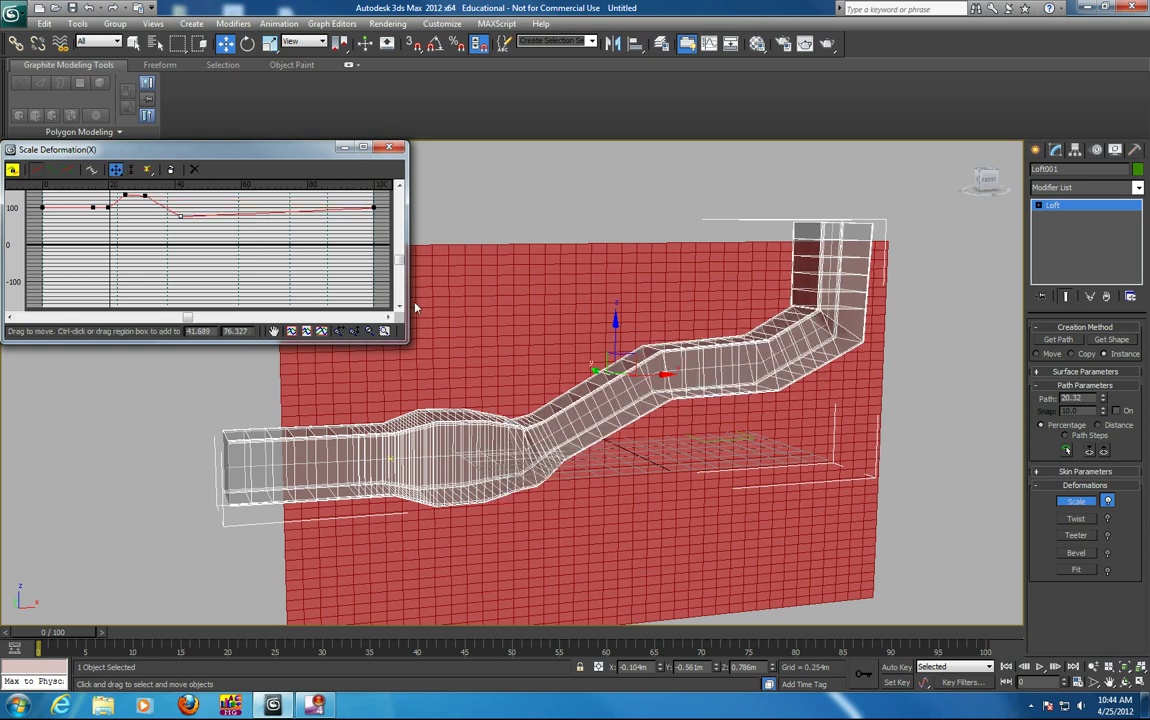
middle_click_drag(533, 425, 556, 426, "alt")
left_click(389, 147)
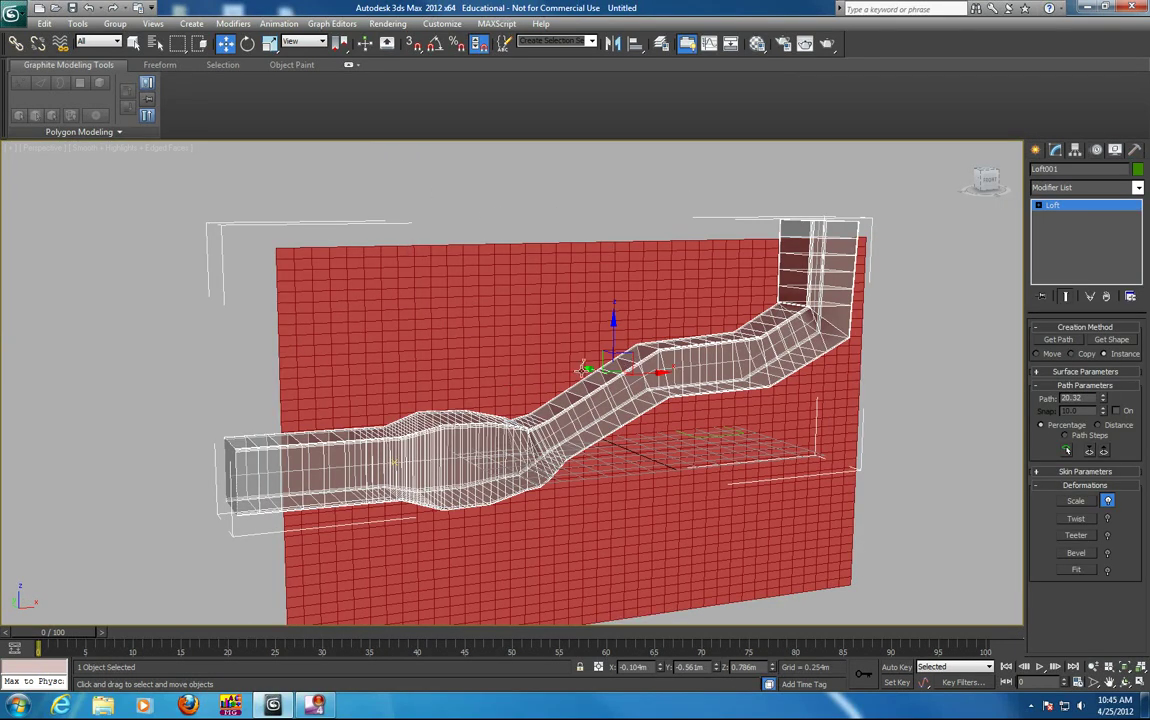
- Select the red plane and add a Vol. Select modifier to it
middle_click_drag(522, 334, 544, 365, "alt")
middle_click_drag(551, 378, 623, 343, "alt")
left_click(641, 316)
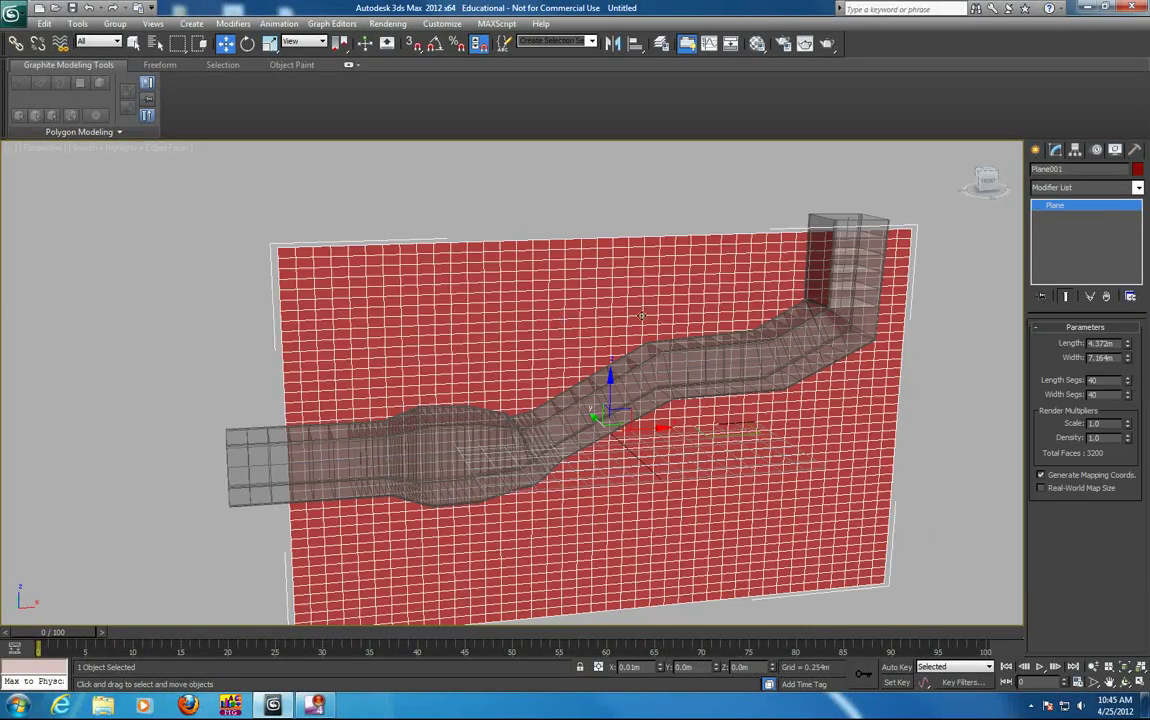
left_click(1137, 188)
left_click(1145, 188)
left_click(1138, 188)
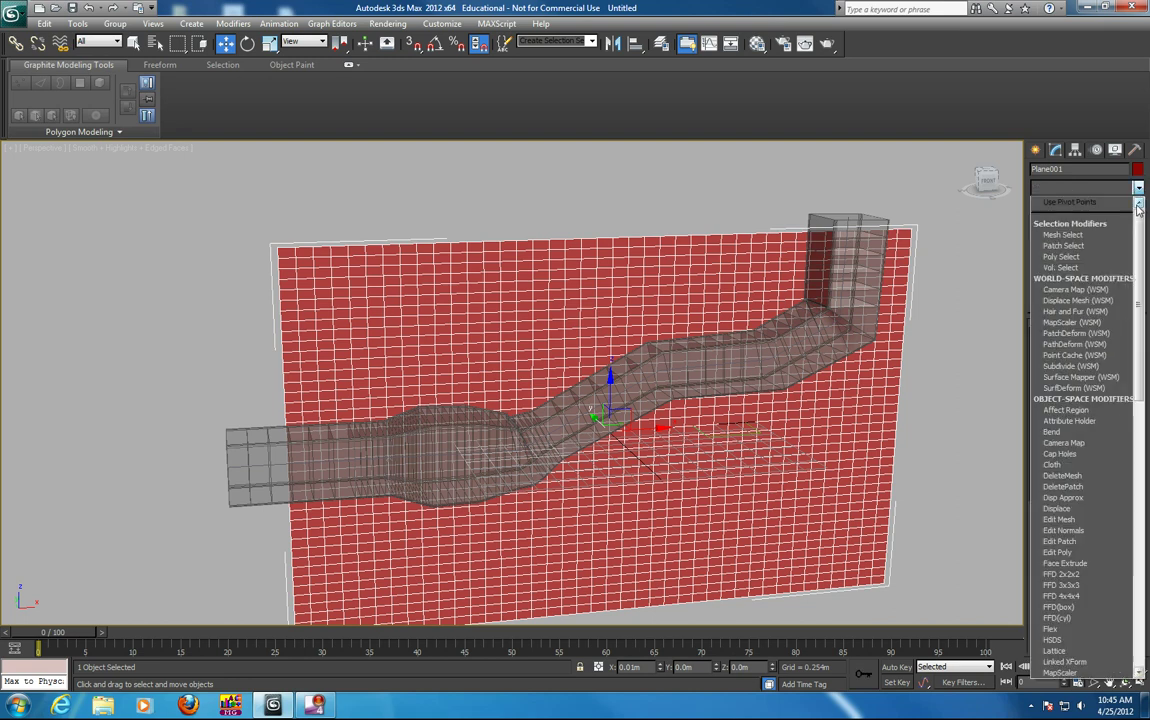
left_click_drag(1139, 285, 1146, 555)
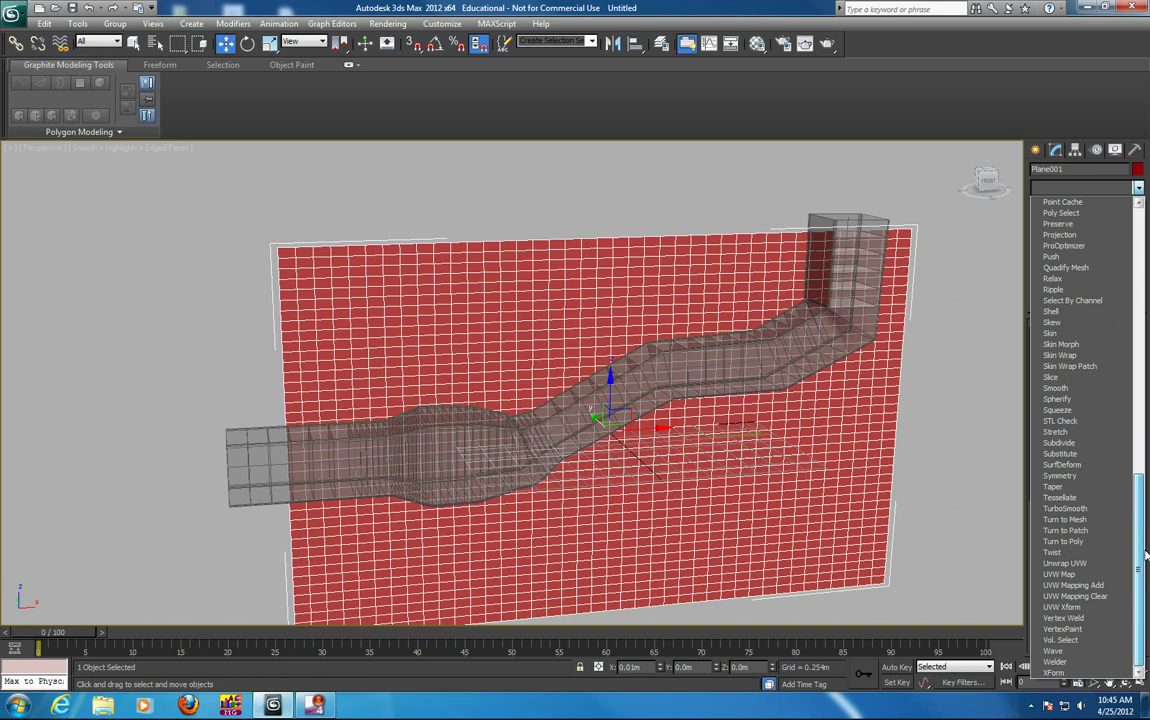
left_click(1088, 639)
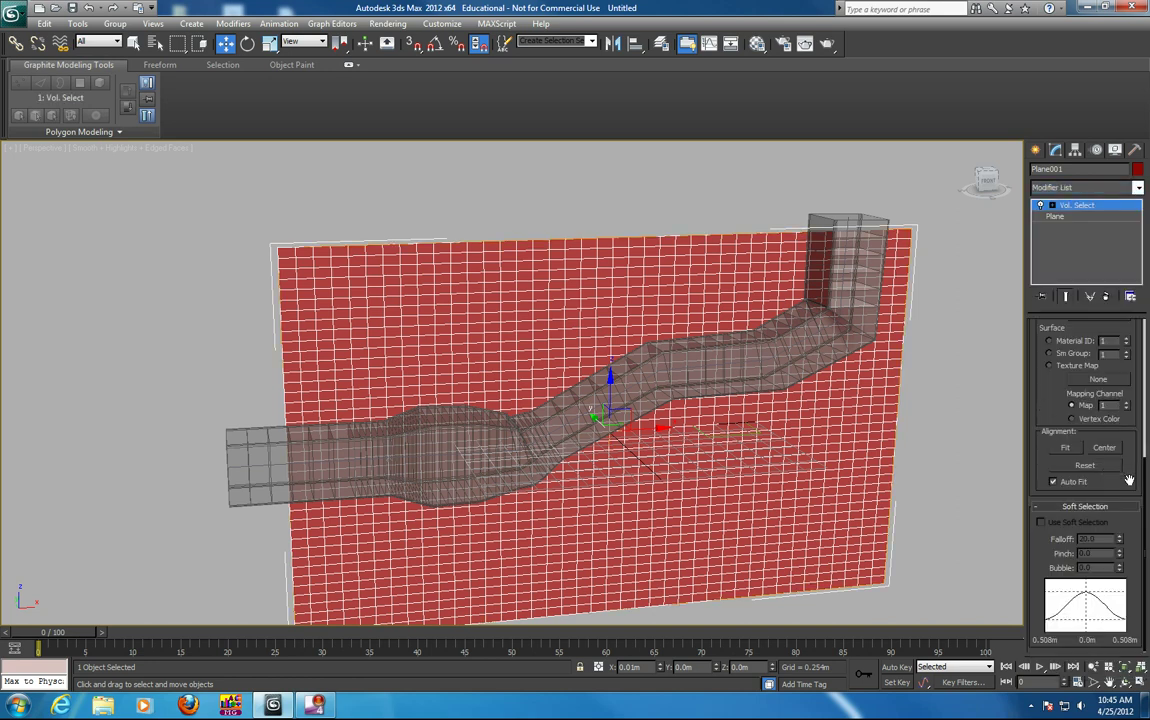
- Set the Vol. Select to use mesh object Loft001 as the selection volume
scroll(1129, 481, "up", 5)
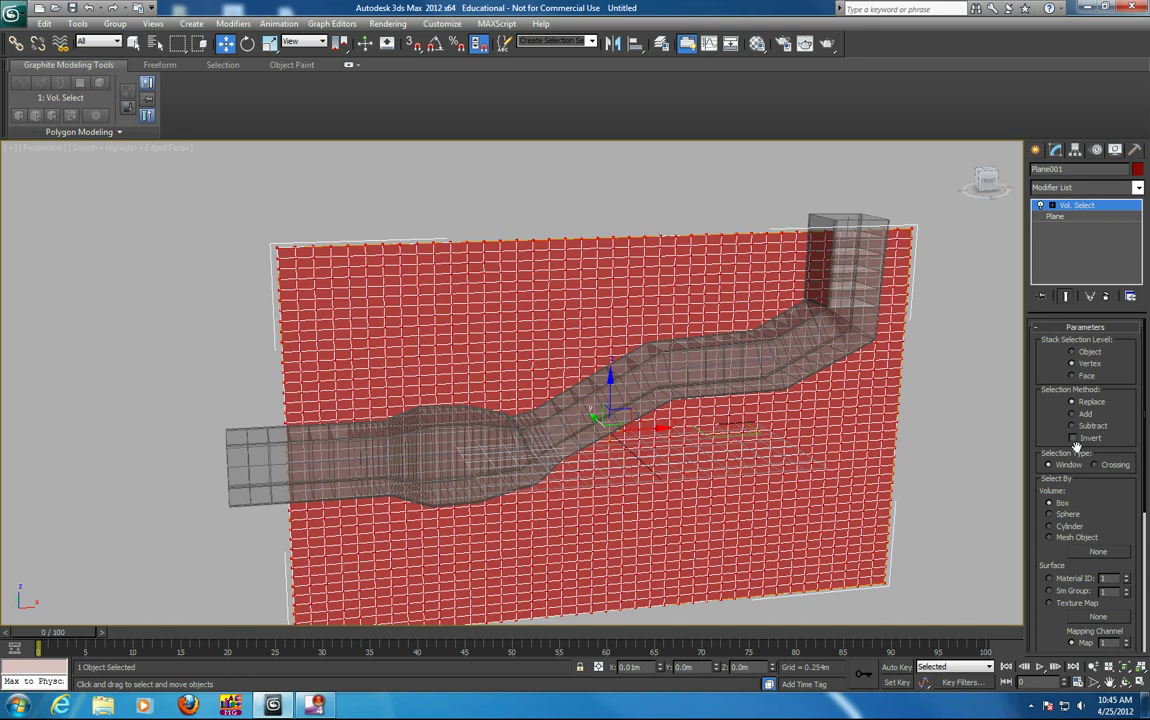
left_click(1049, 537)
left_click(1098, 552)
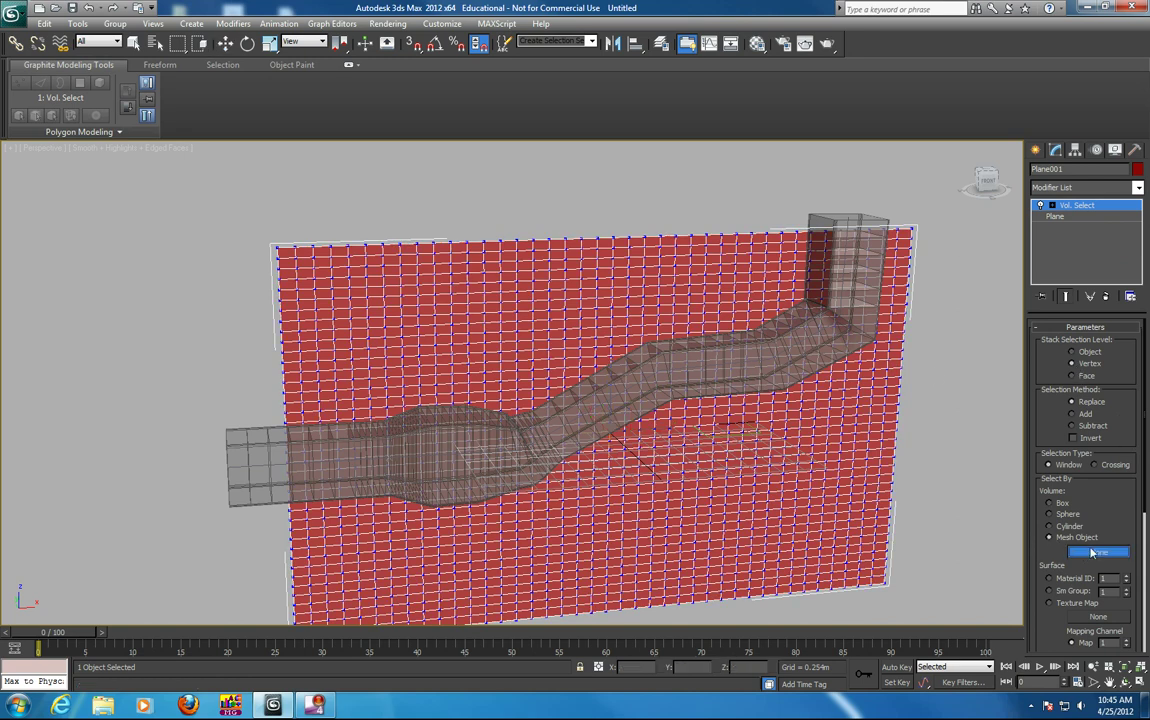
left_click(865, 275)
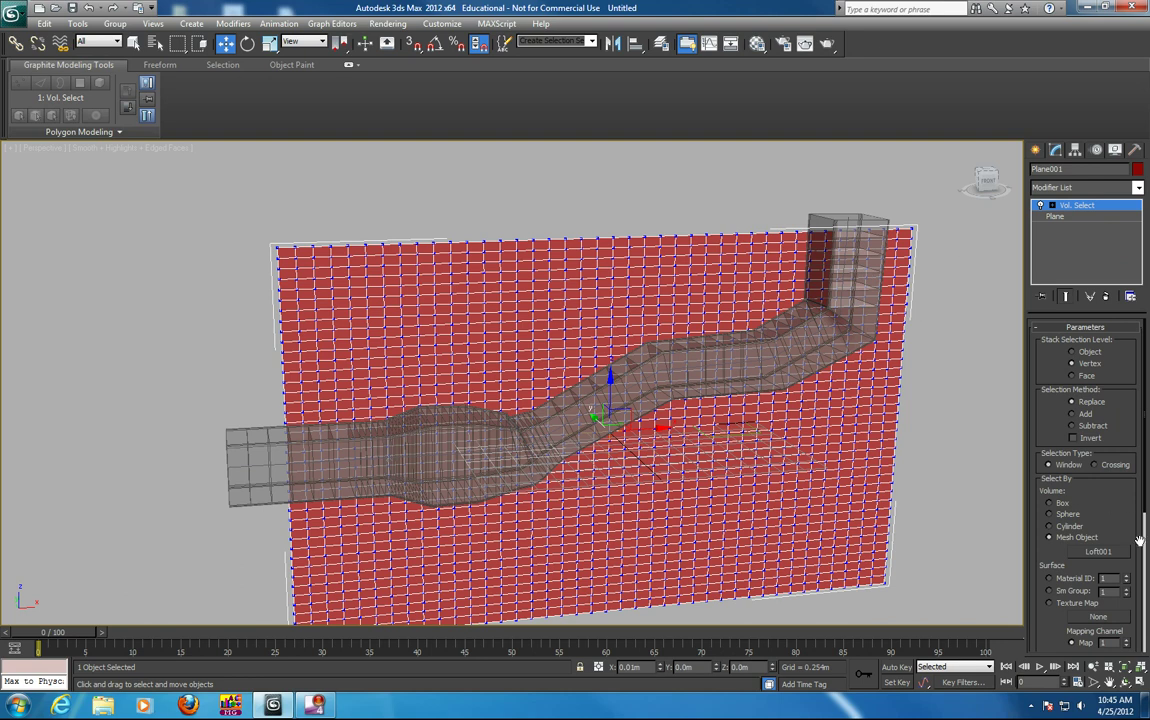
left_click_drag(1139, 540, 1131, 296)
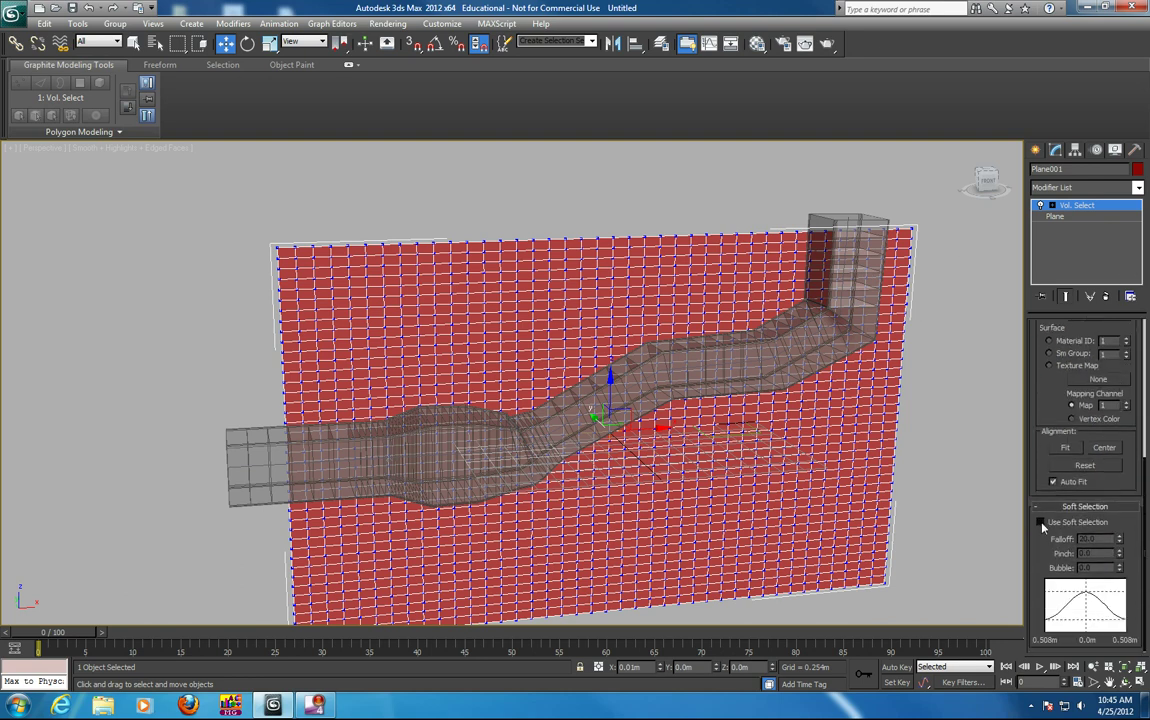
- Enable Use Soft Selection with a wider Falloff on the volume selection
left_click(1041, 522)
mouse_move(1119, 537)
left_mouse_down()
mouse_move(1105, 518)
mouse_move(1102, 545)
left_mouse_up()
middle_click_drag(817, 372, 872, 372, "alt")
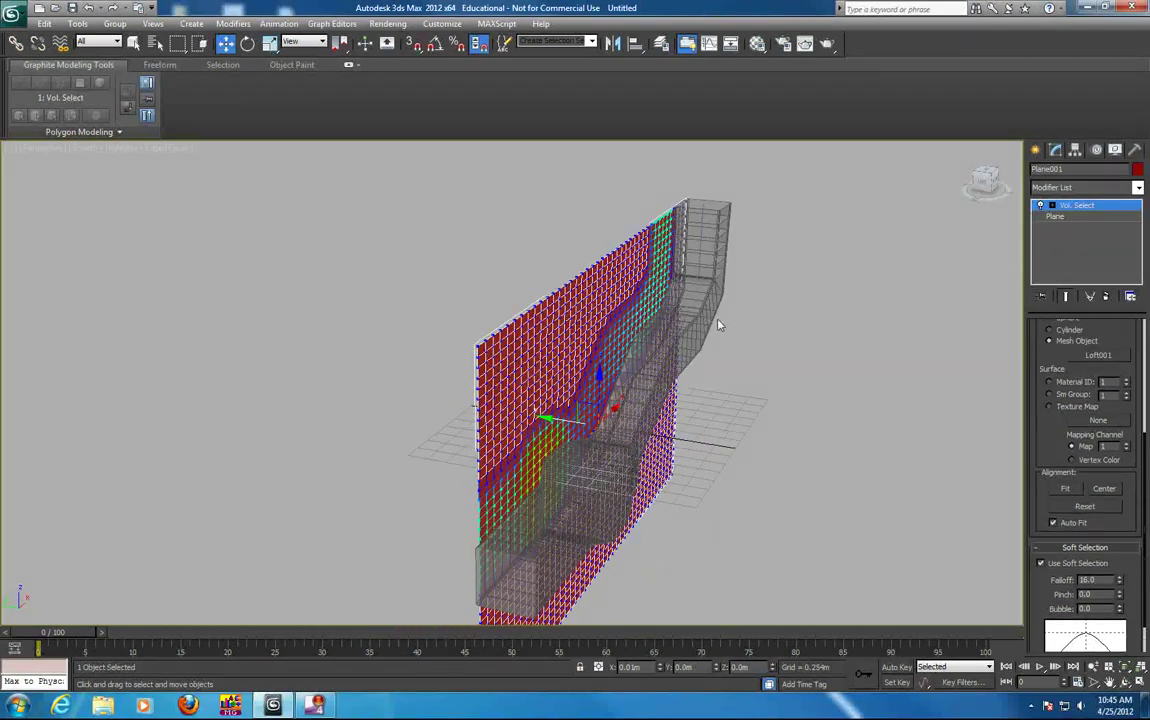
scroll(726, 318, "up", 3)
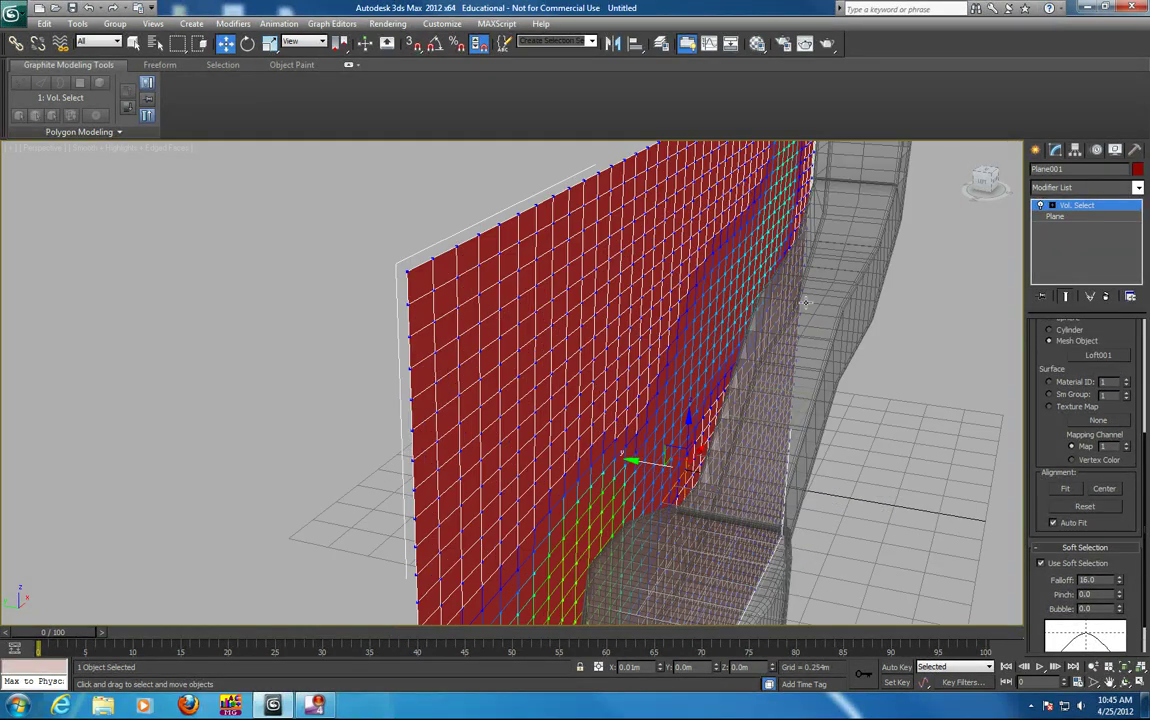
- Add an XForm modifier and move its gizmo to push the selected vertices back
left_click(1136, 188)
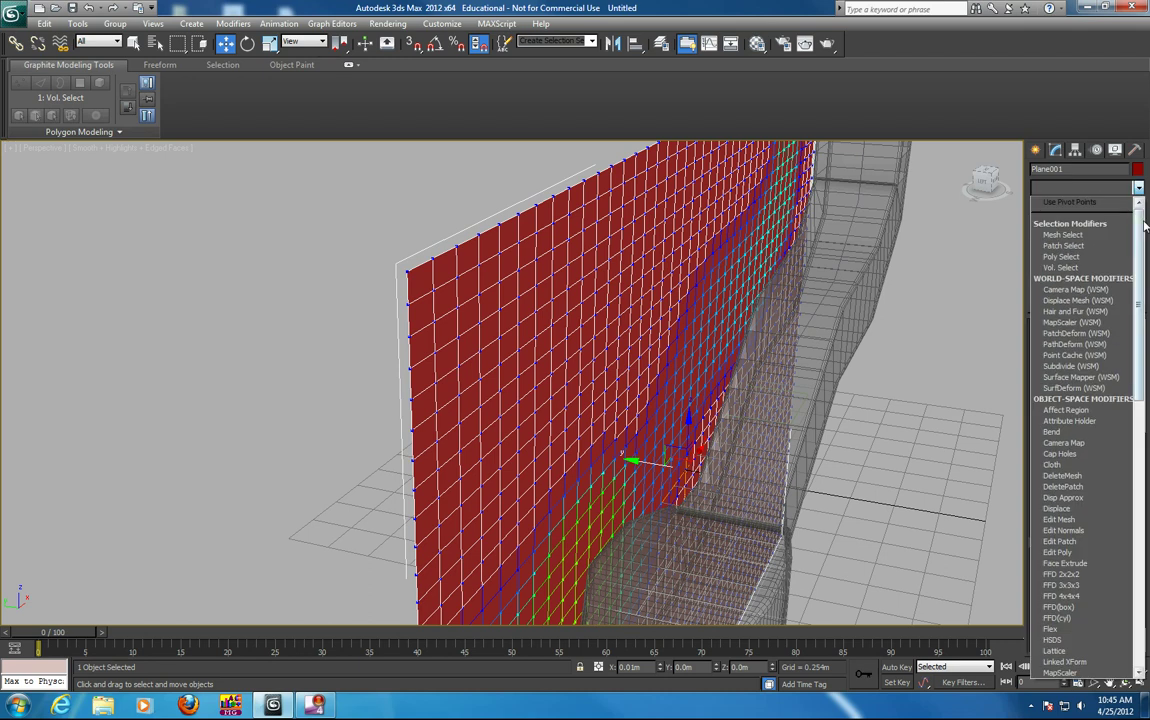
scroll(1119, 474, "down", 15)
scroll(1119, 474, "down", 2)
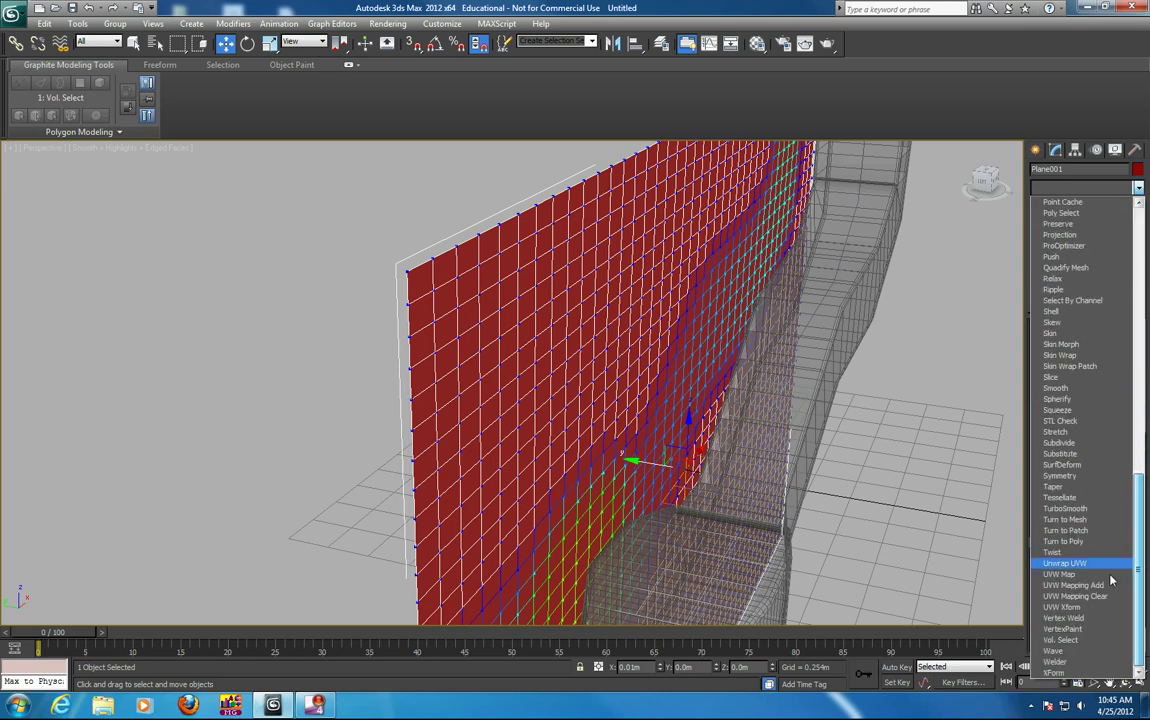
left_click(1056, 673)
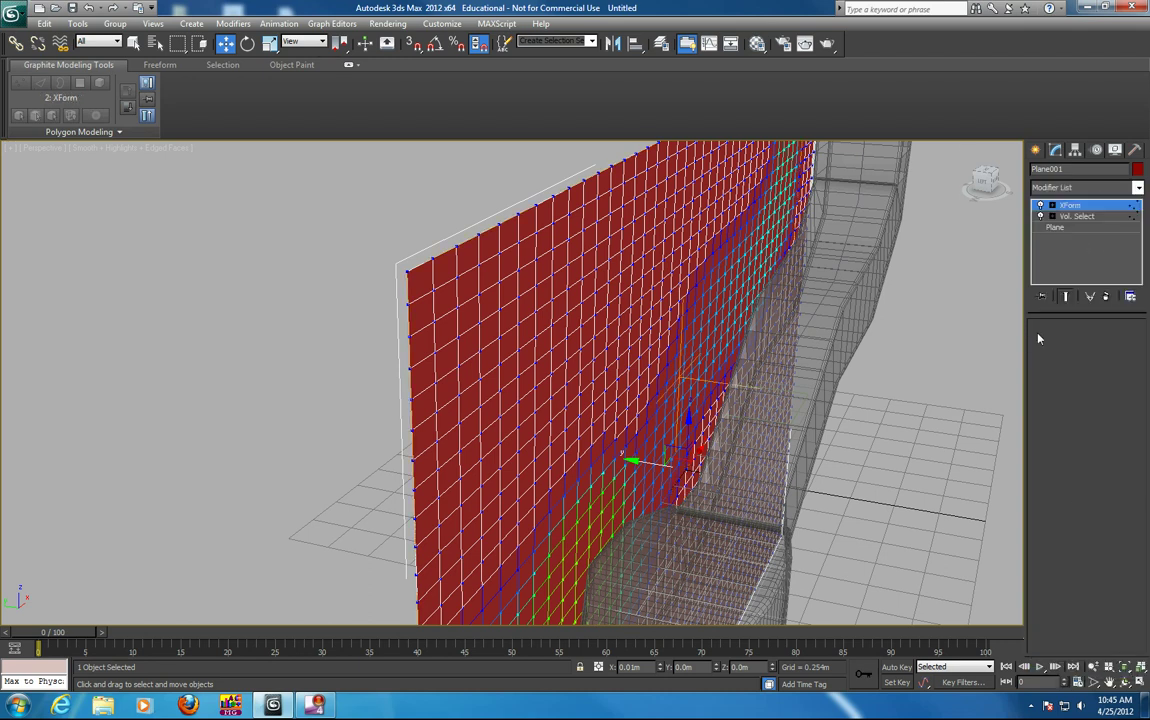
left_click(1050, 207)
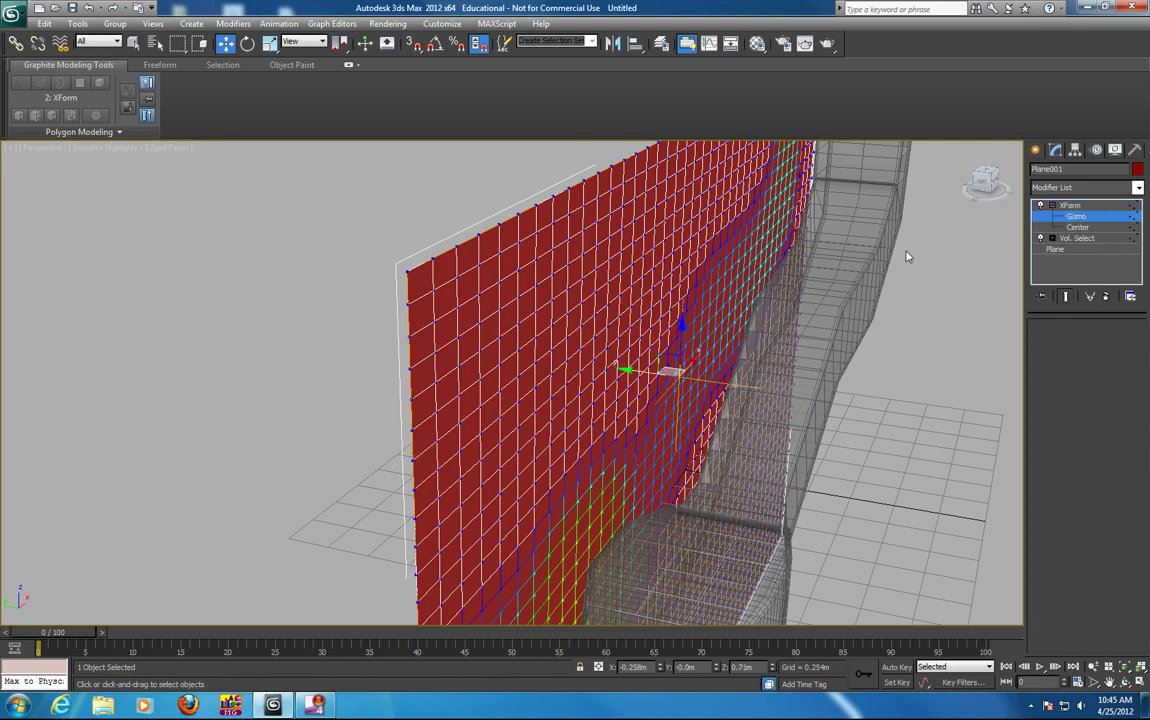
left_click_drag(641, 386, 371, 240)
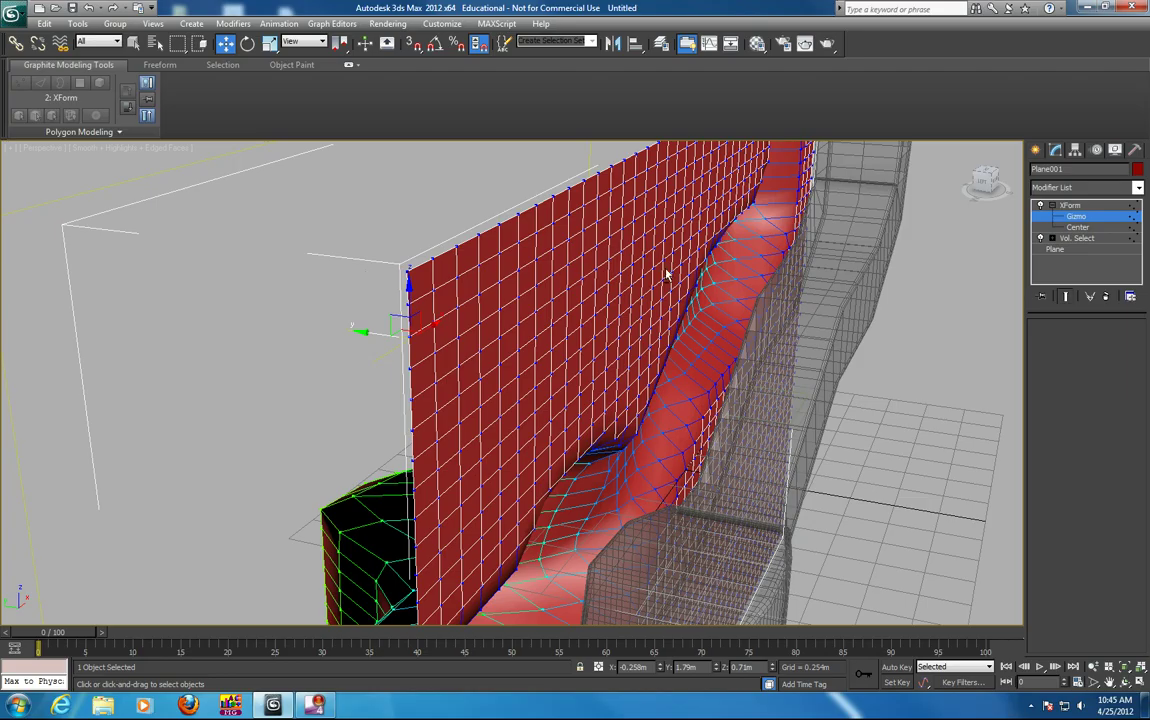
- Adjust the dent around the tube by moving the gizmo again, then select the loft
scroll(628, 258, "up", 4)
scroll(643, 270, "down", 8)
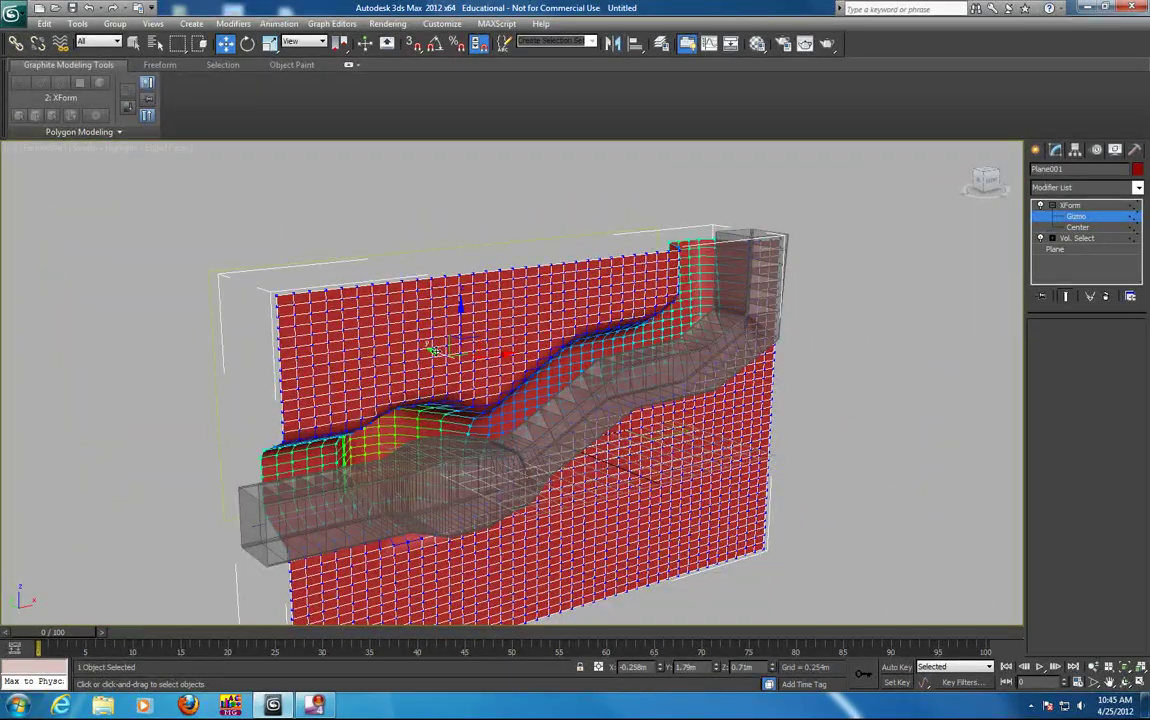
left_click_drag(433, 350, 356, 322)
middle_click_drag(528, 358, 503, 349, "alt")
scroll(645, 335, "up", 4)
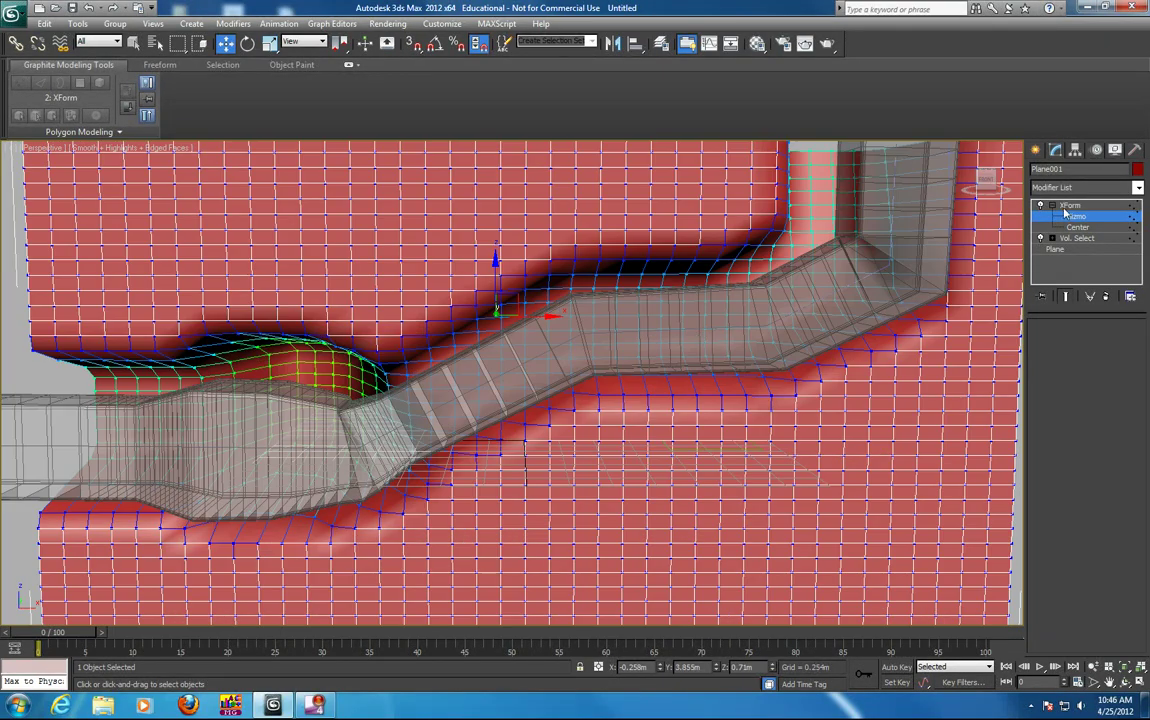
scroll(535, 415, "down", 3)
left_click(727, 315)
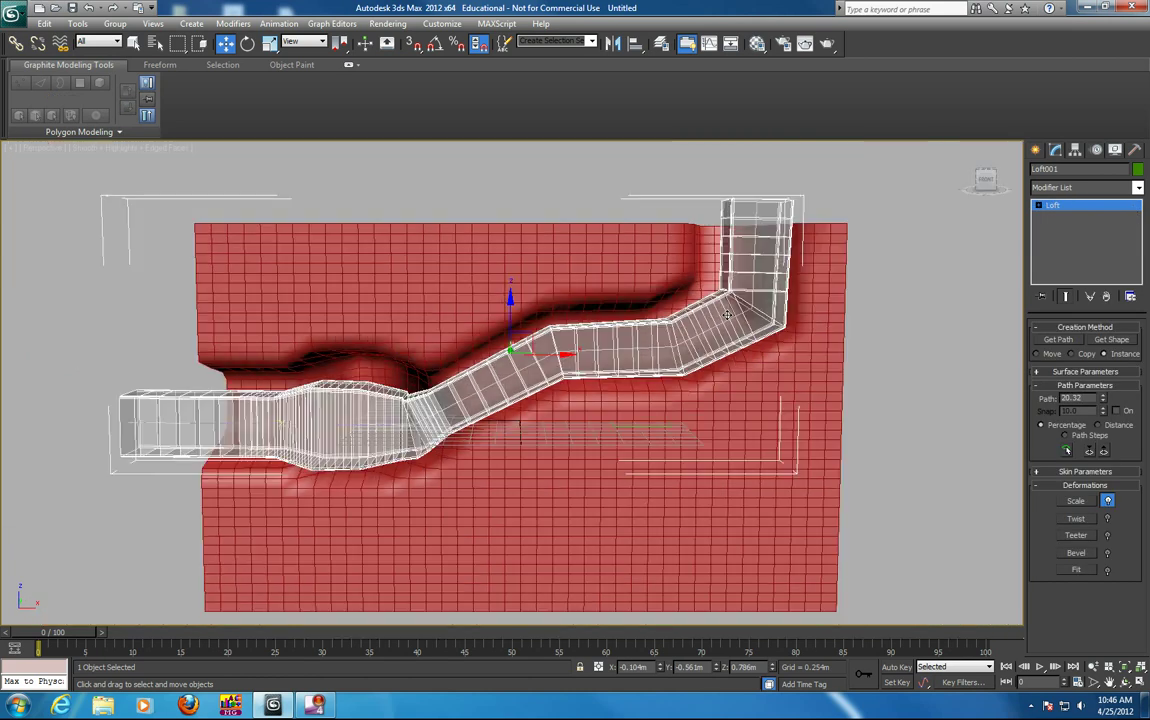
- Reshape Loft001's scale curve, tapering its end to about 67%, then select the red plane
scroll(727, 315, "up", 2)
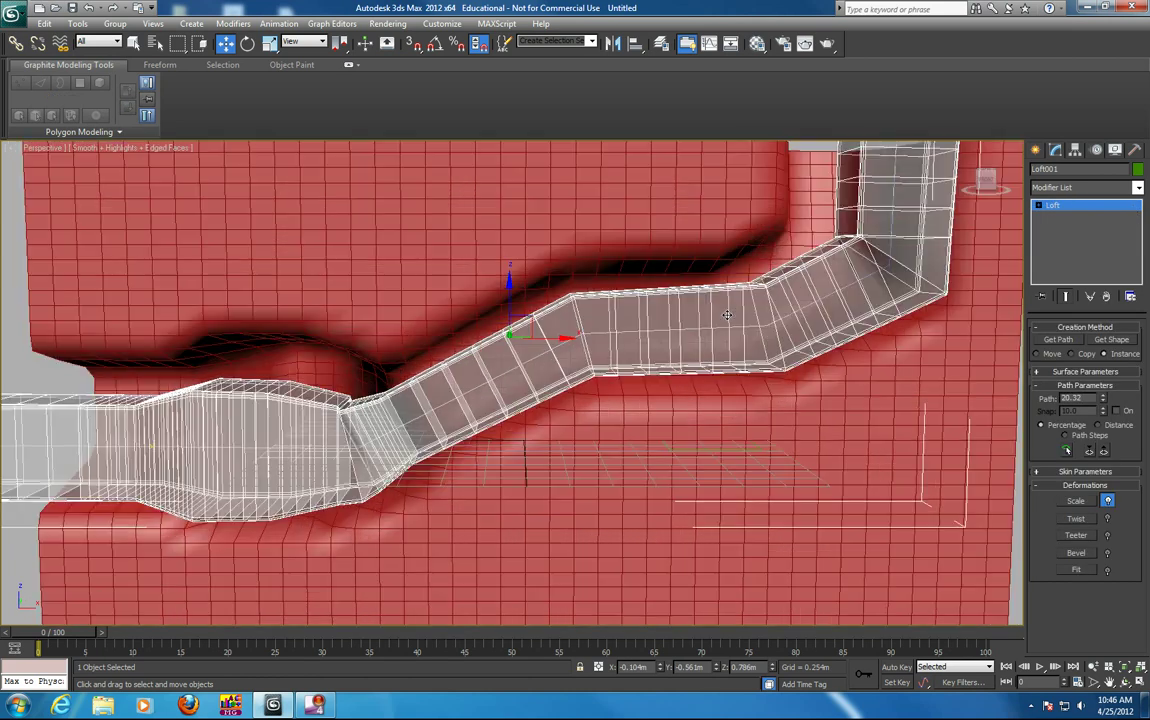
left_click(1076, 502)
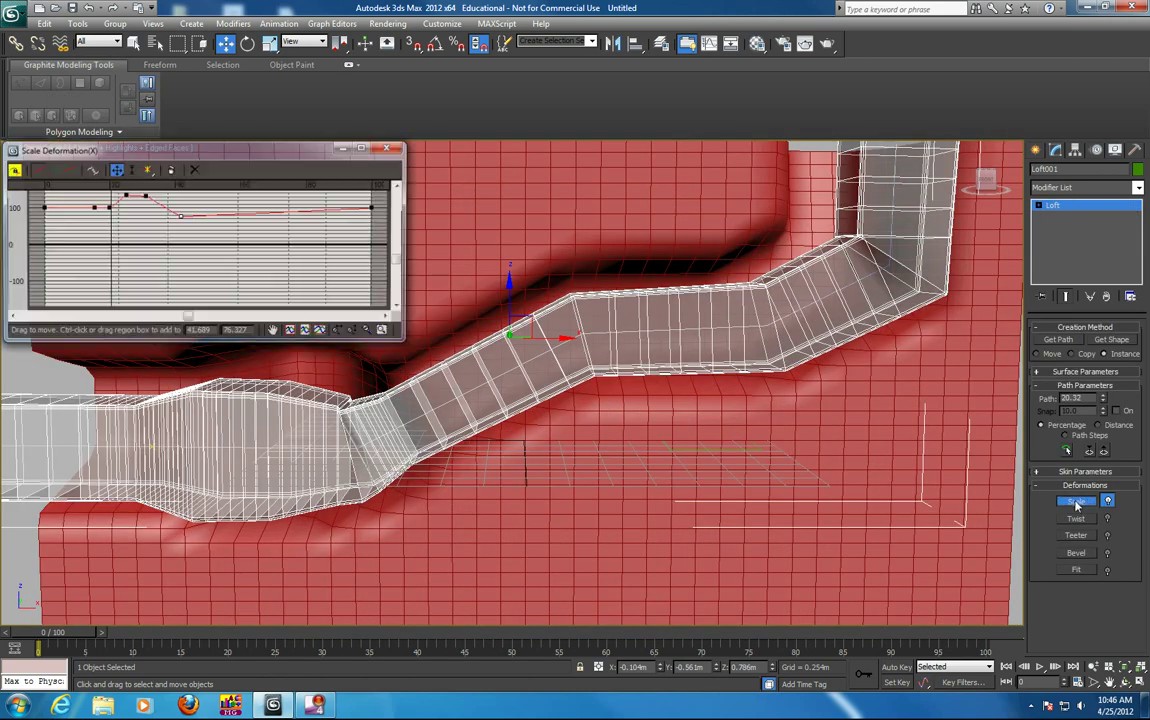
left_click_drag(178, 213, 210, 214)
left_click(154, 209)
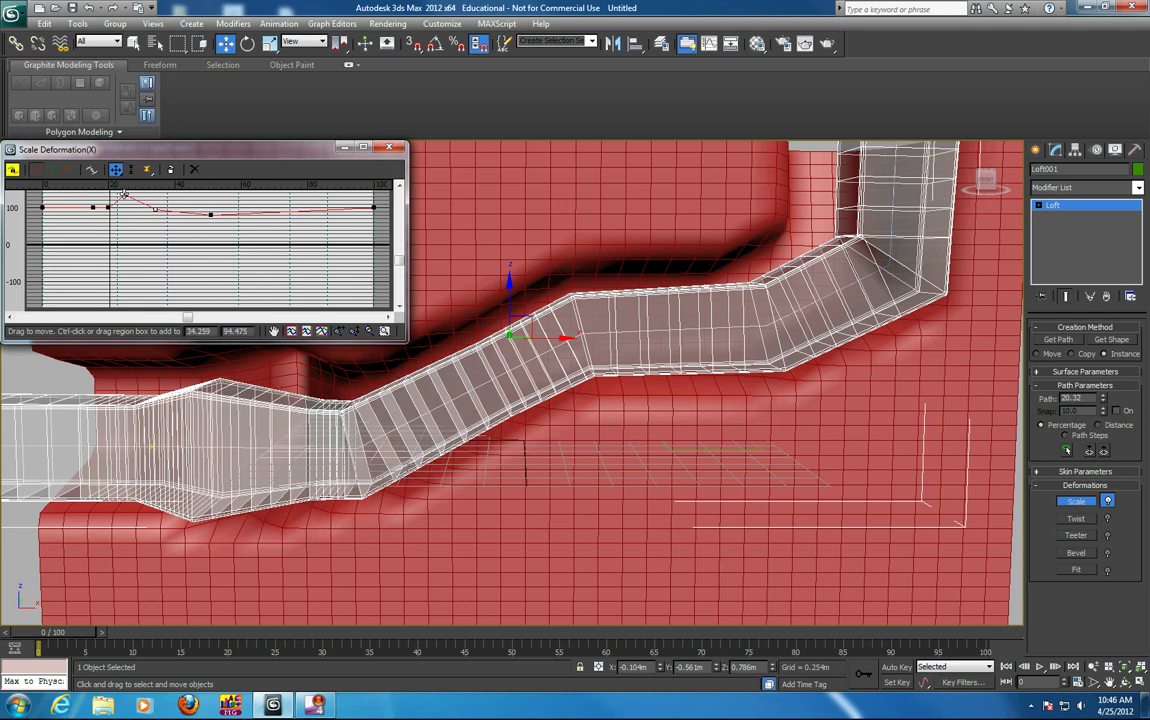
mouse_move(124, 193)
left_mouse_down()
mouse_move(143, 198)
mouse_move(125, 201)
left_mouse_up()
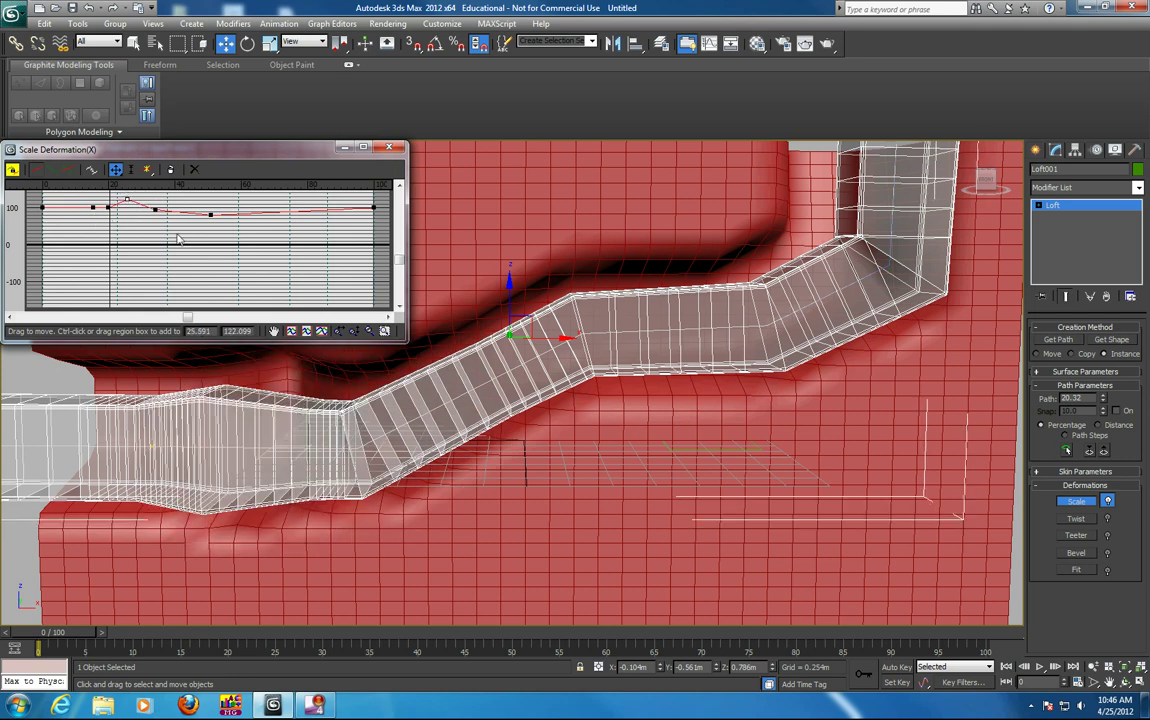
mouse_move(438, 434)
middle_mouse_down("alt")
mouse_move(459, 449)
mouse_move(503, 444)
mouse_move(483, 431)
mouse_move(449, 441)
middle_mouse_up("alt")
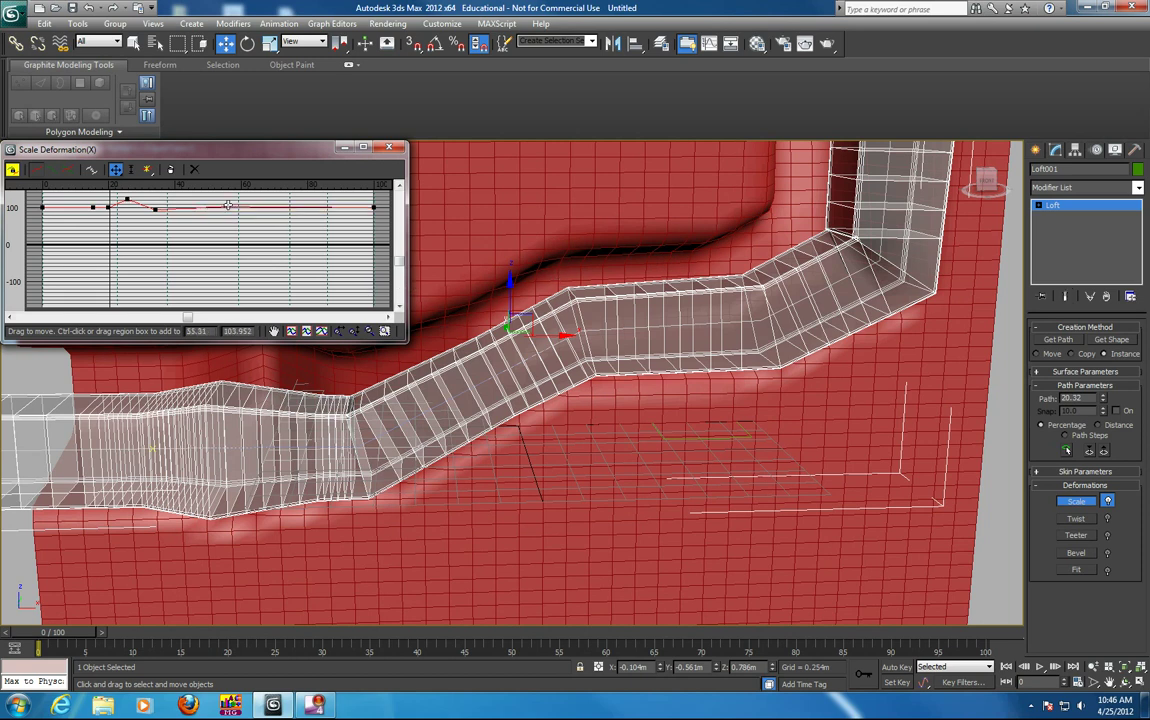
left_click_drag(372, 209, 372, 222)
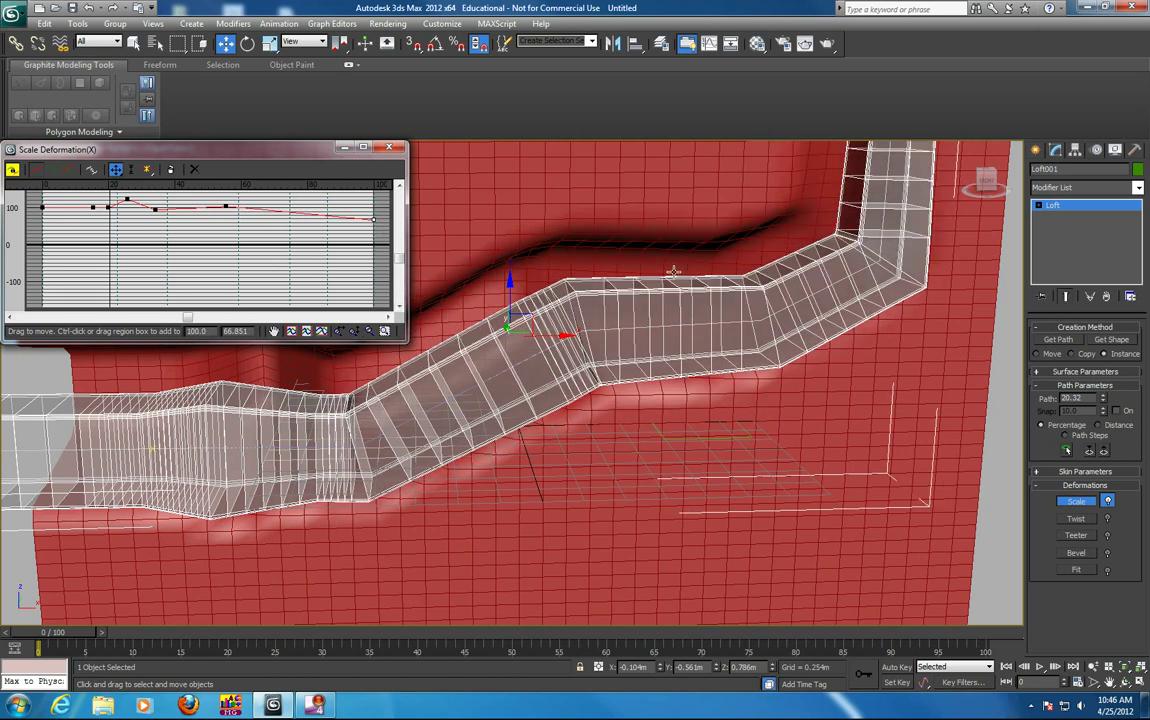
middle_click_drag(673, 271, 591, 242, "alt")
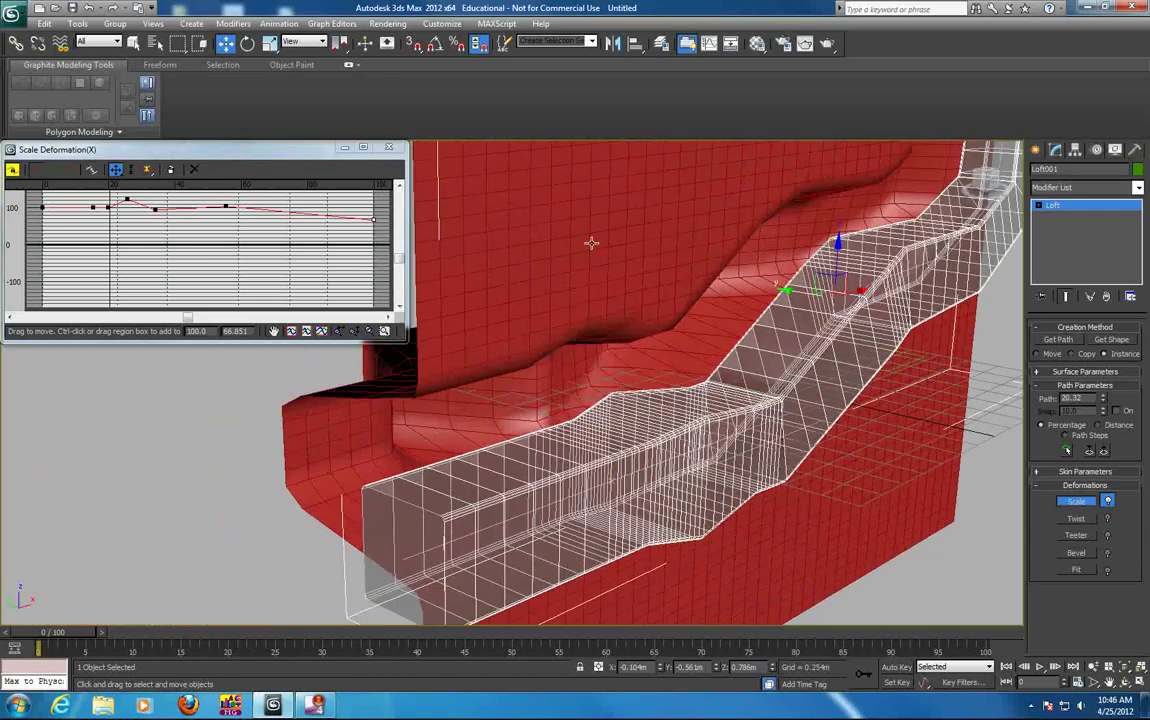
left_click(656, 257)
- Hide the loft so only the red 40x40 plane with its tunnel-shaped trench is visible
left_click(884, 292)
right_click(796, 266)
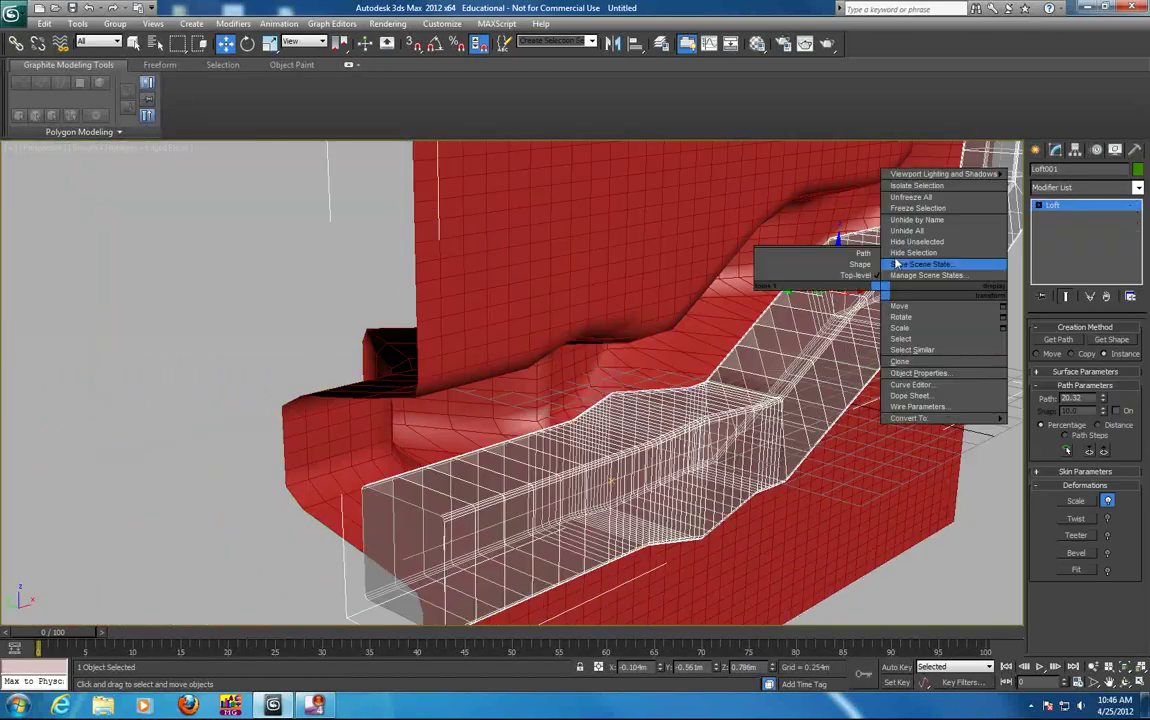
left_click(813, 232)
middle_click_drag(815, 282, 585, 313, "alt")
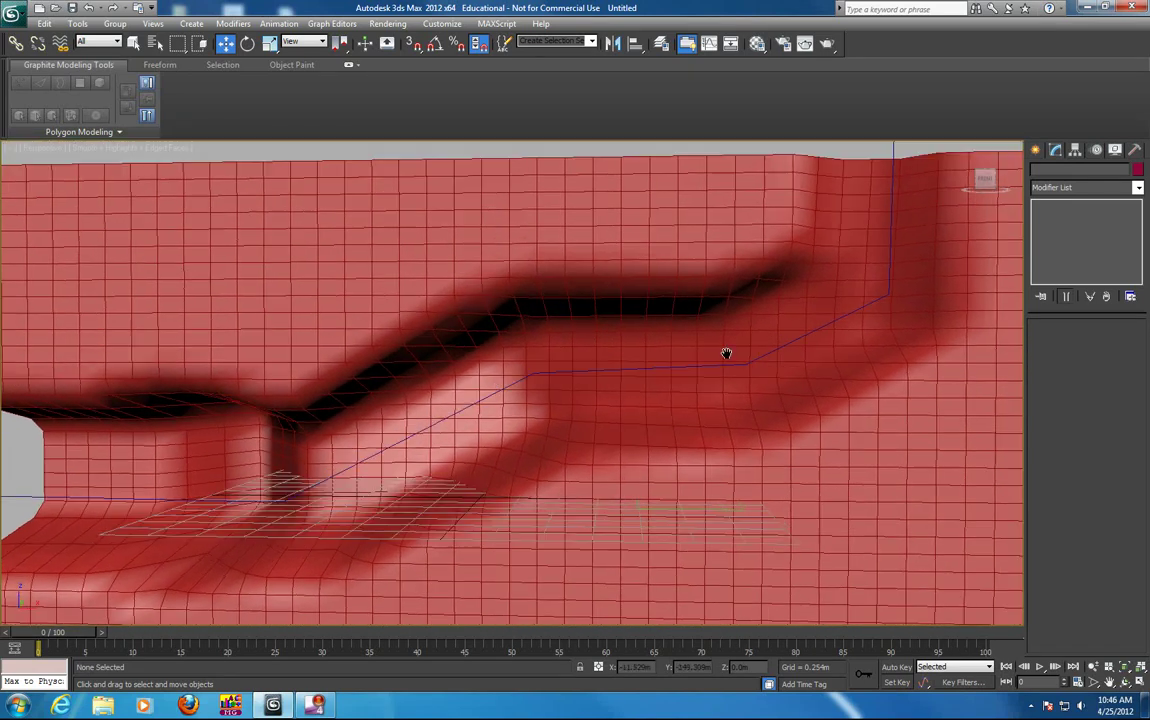
middle_click_drag(726, 354, 727, 306)
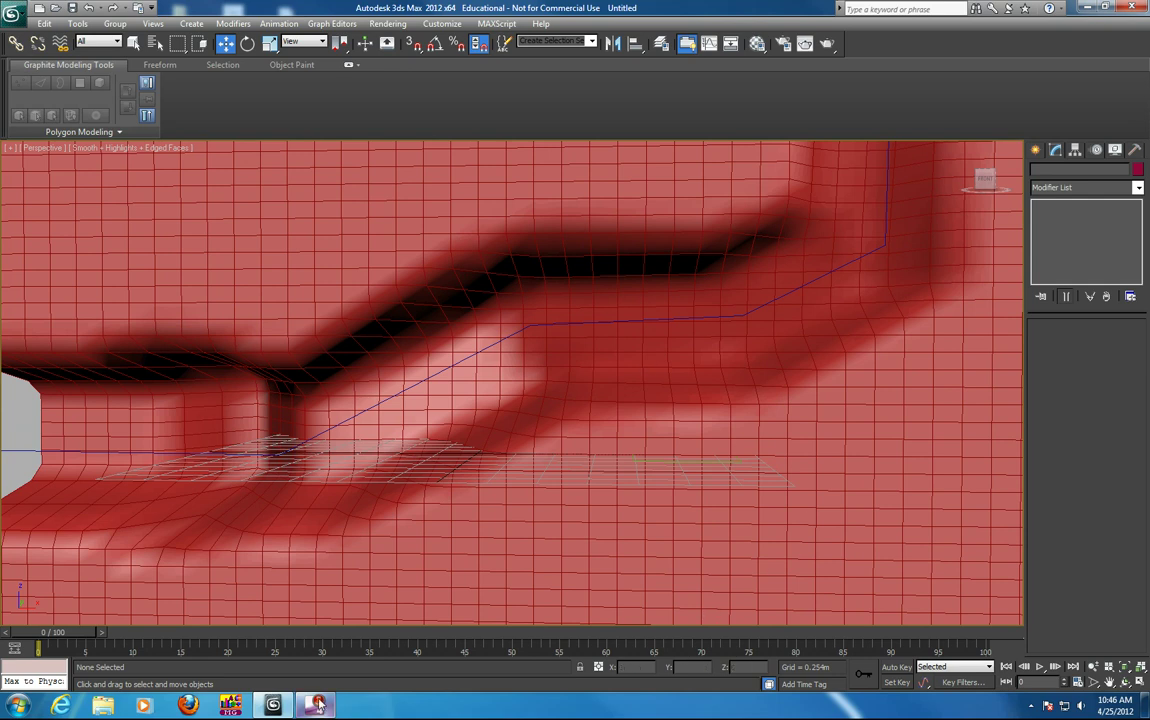
mouse_move(316, 704)
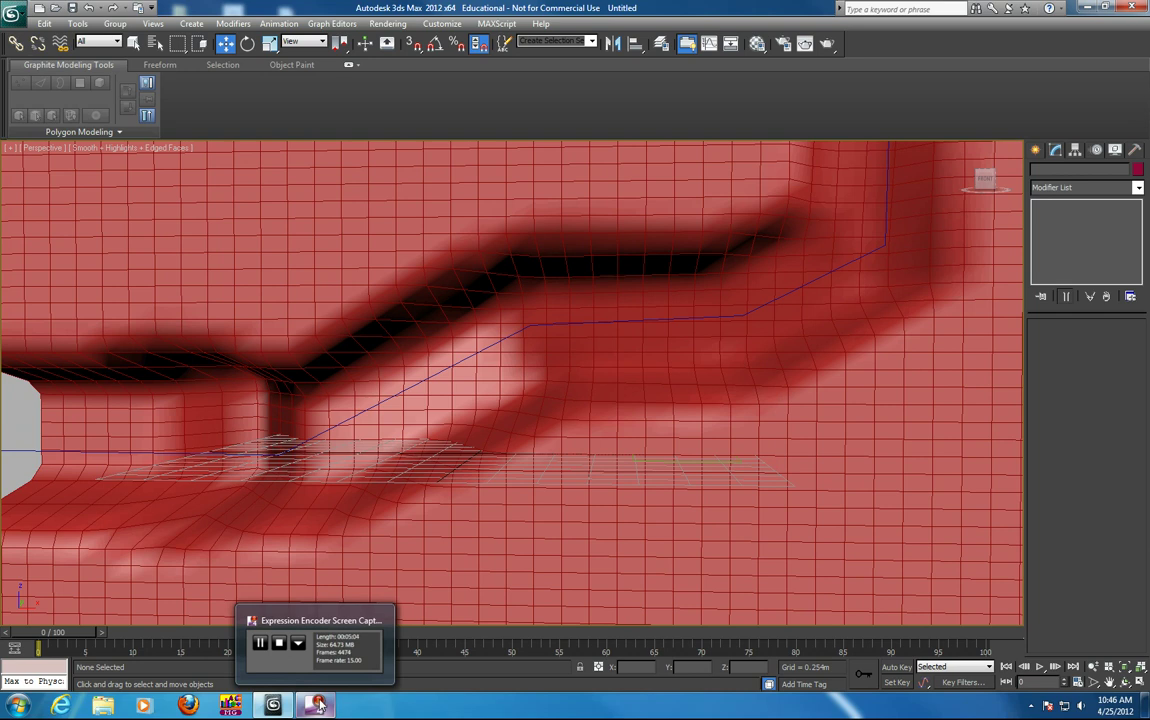
mouse_move(279, 645)
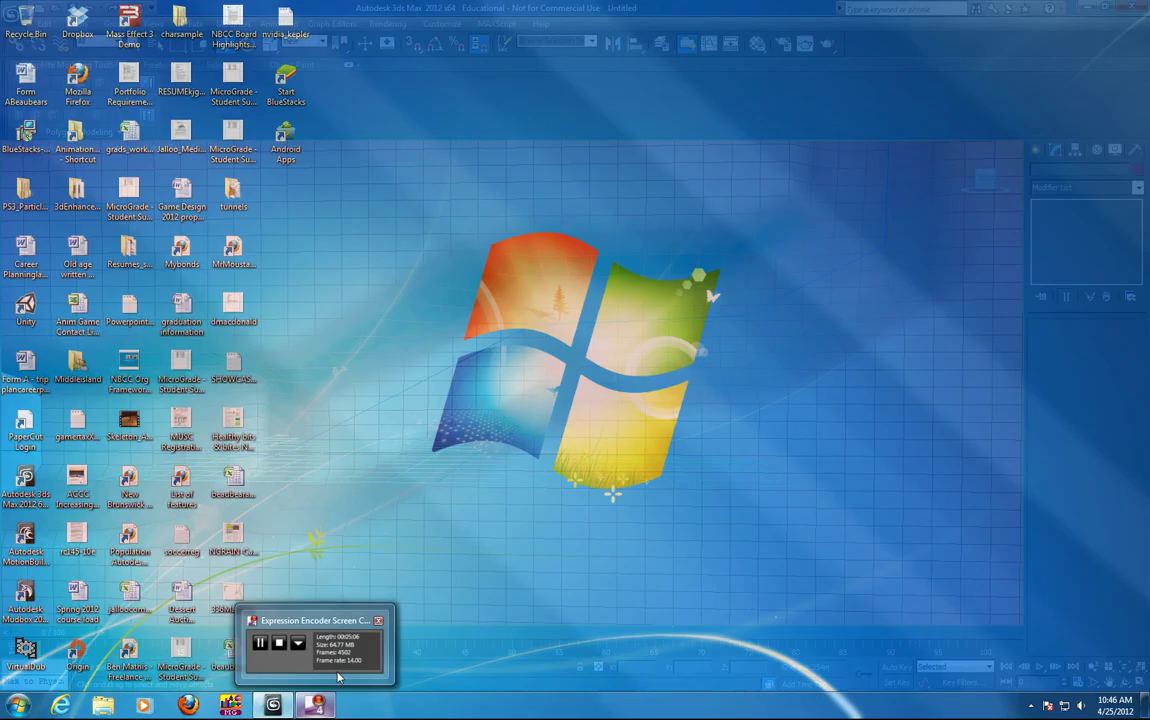